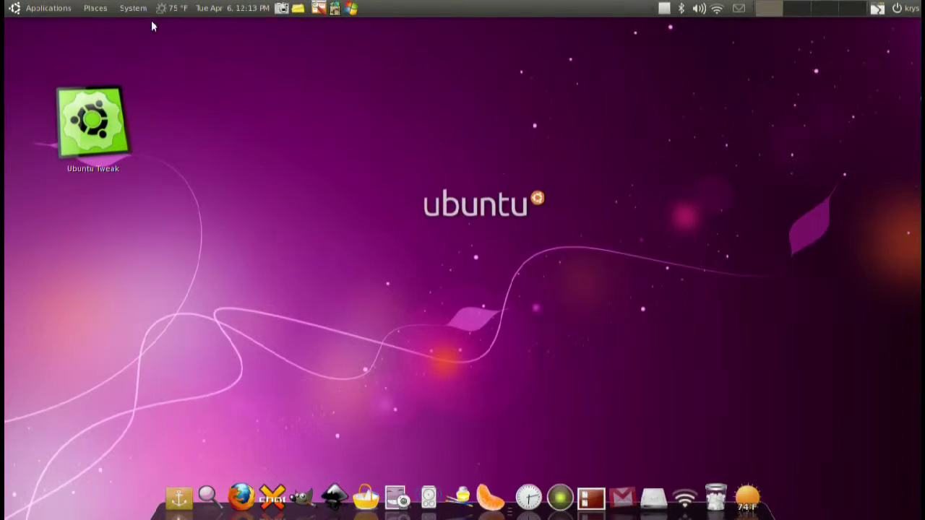
Look through the System settings menu, then dismiss it
{"action": "left_click", "coordinate": [132, 8]}
{"action": "mouse_move", "coordinate": [142, 30]}
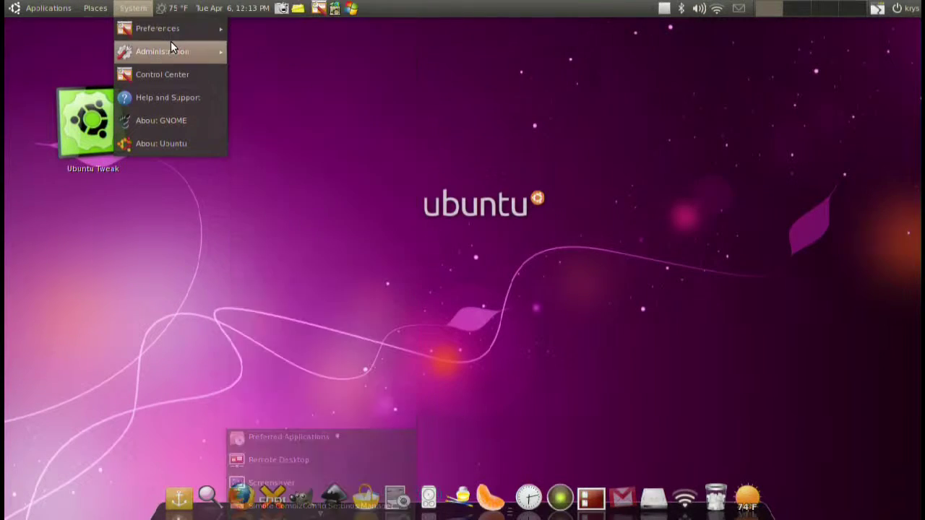
{"action": "left_click", "coordinate": [144, 10]}
Launch the Configuration Editor from the Applications menu and close it, then select the Ubuntu Tweak desktop icon
{"action": "left_click", "coordinate": [64, 7]}
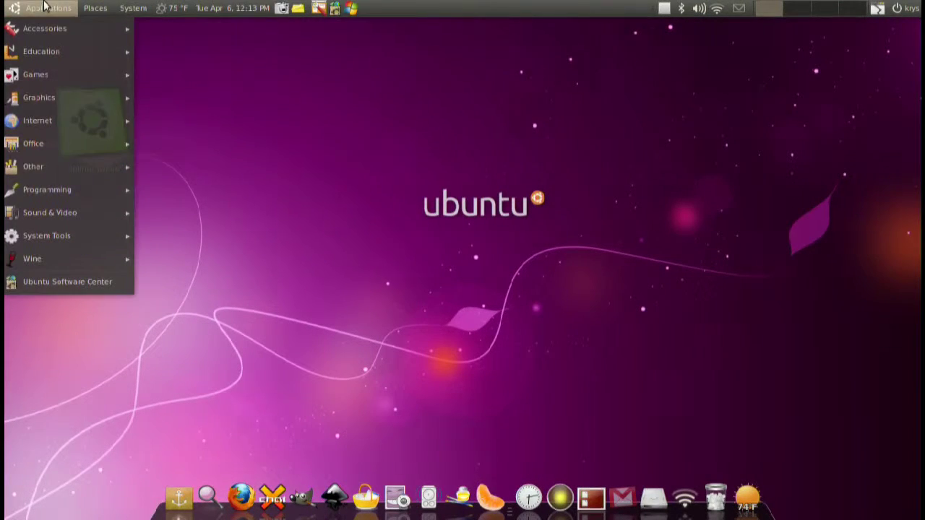
{"action": "mouse_move", "coordinate": [79, 241]}
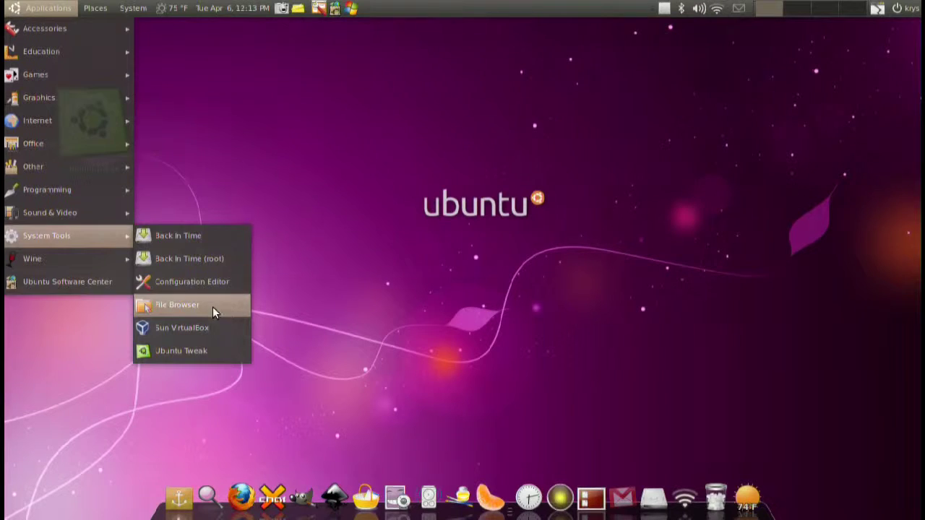
{"action": "left_click", "coordinate": [219, 285]}
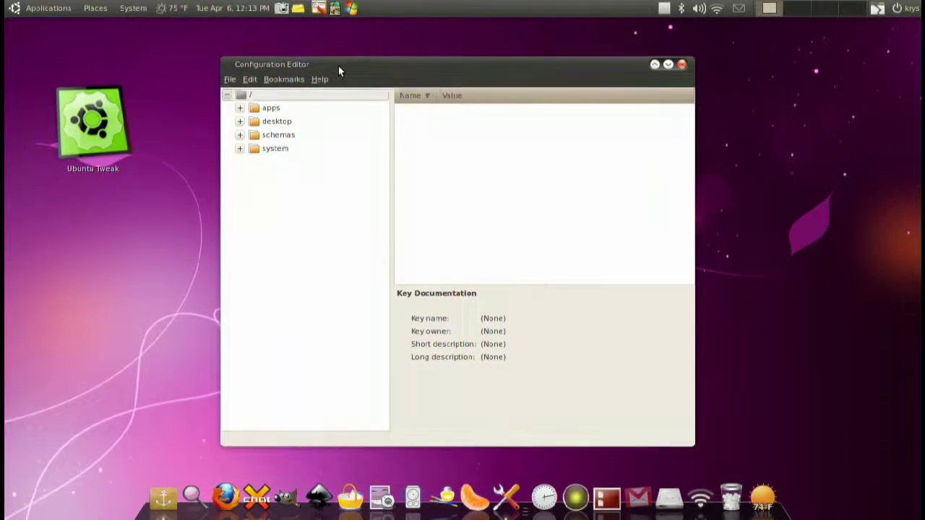
{"action": "left_click_drag", "start_coordinate": [338, 65], "coordinate": [345, 56]}
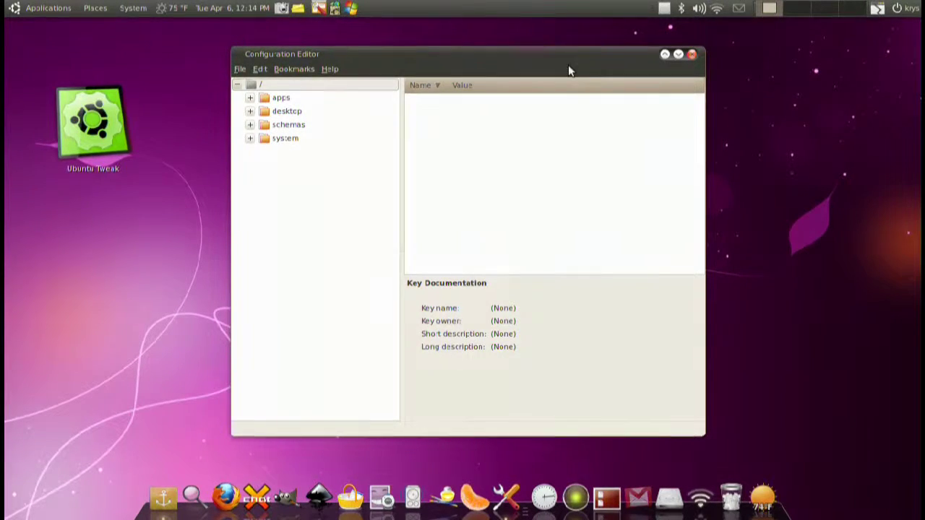
{"action": "left_click", "coordinate": [693, 55]}
{"action": "left_click_drag", "start_coordinate": [22, 59], "coordinate": [181, 200]}
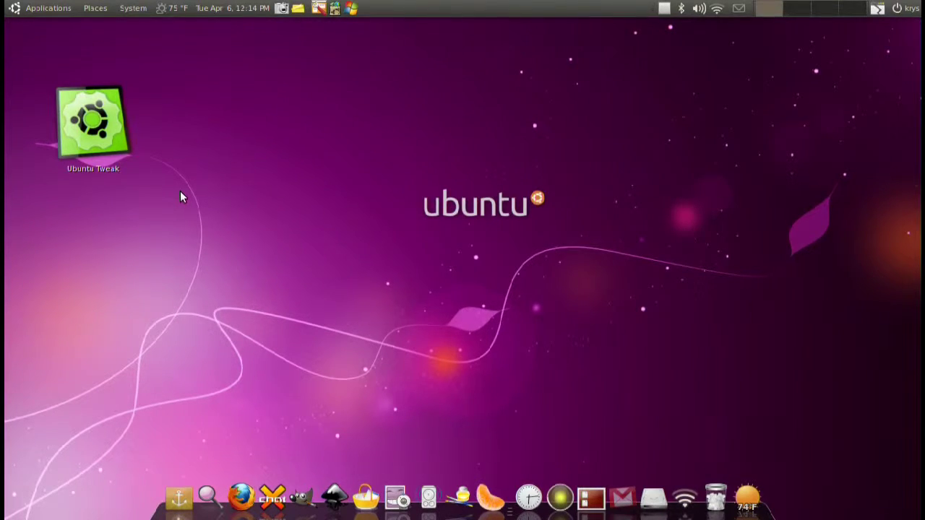
Load ubuntu-tweak.com in Firefox and scroll down its page
{"action": "left_click", "coordinate": [243, 496]}
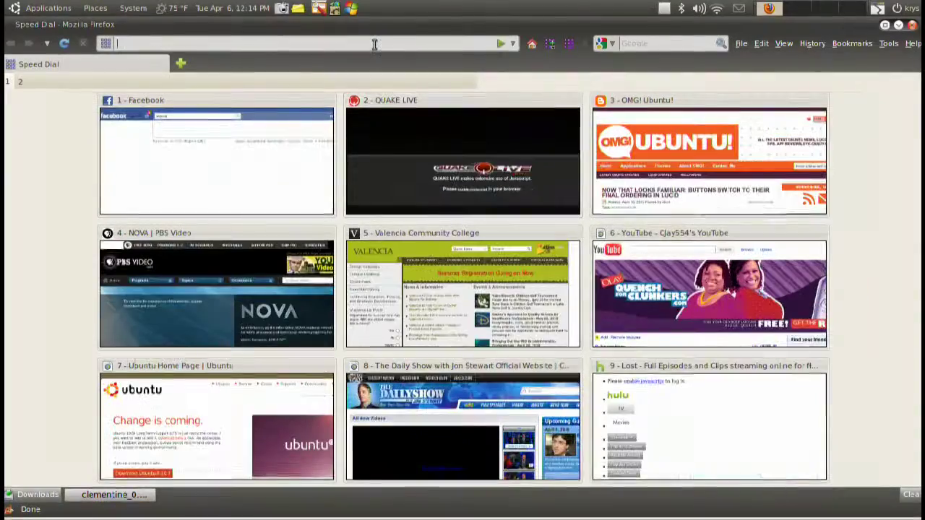
{"action": "type", "text": "ubuntu"}
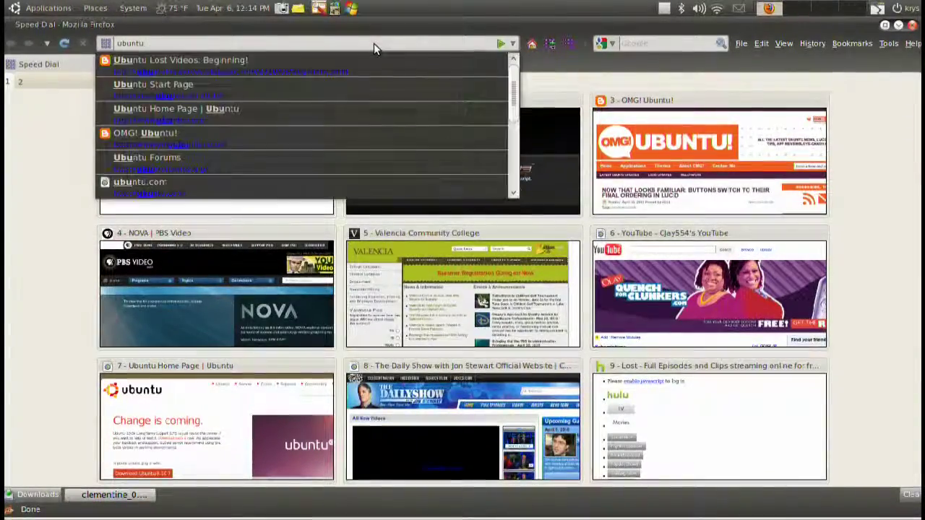
{"action": "type", "text": "-tweak.com"}
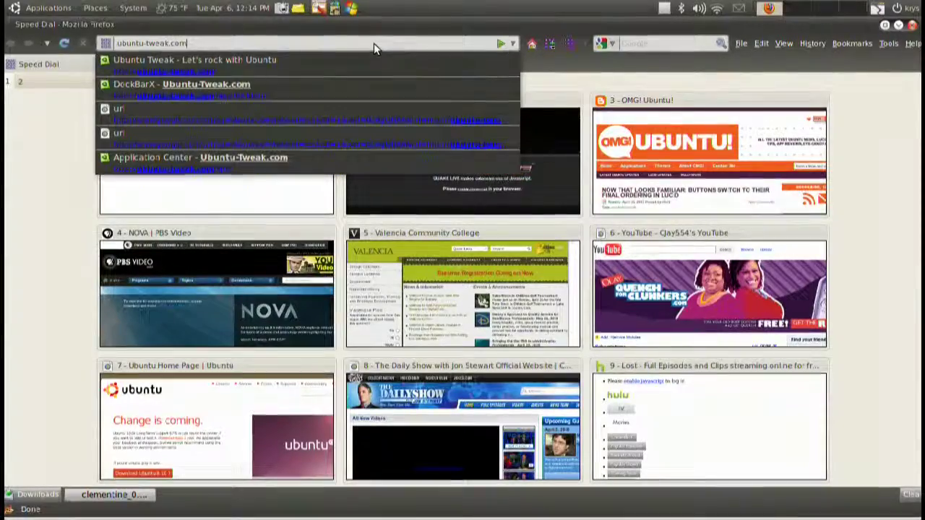
{"action": "key", "text": "Return"}
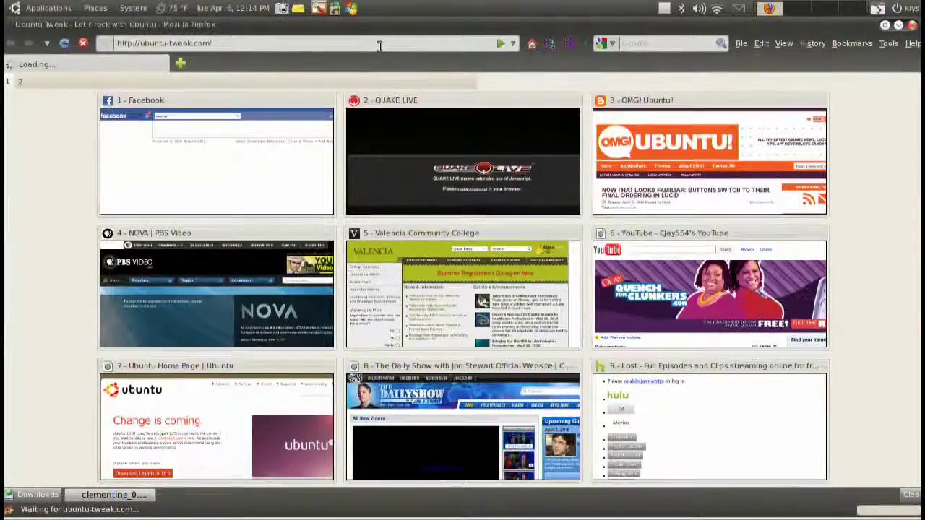
{"action": "scroll", "coordinate": [425, 269], "scroll_direction": "down", "scroll_amount": 1}
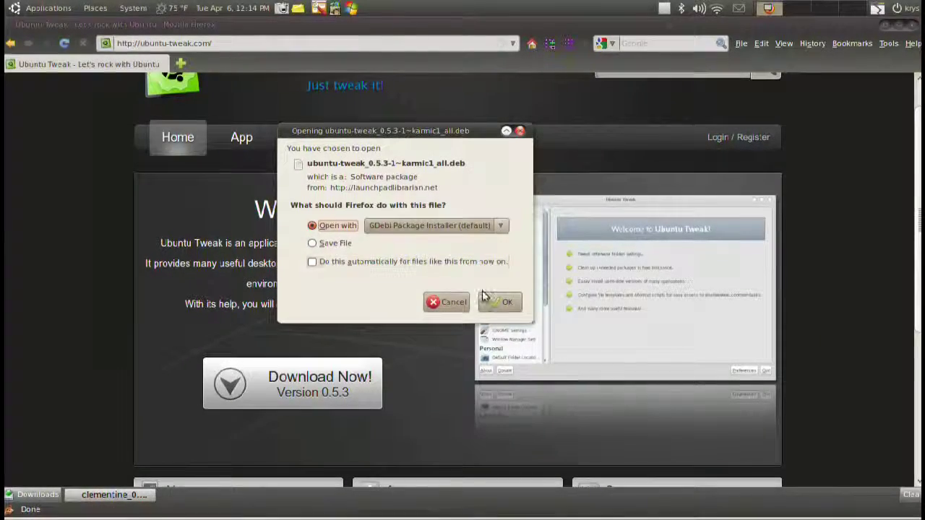
Cancel the package download, close Firefox, and launch Ubuntu Tweak onto its Welcome page
{"action": "left_click", "coordinate": [446, 302]}
{"action": "left_click", "coordinate": [912, 25]}
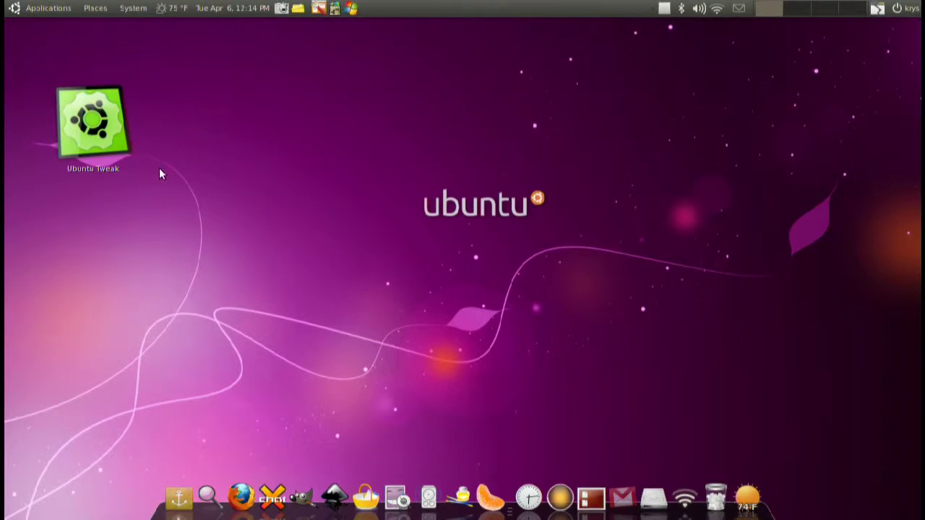
{"action": "double_click", "coordinate": [86, 139]}
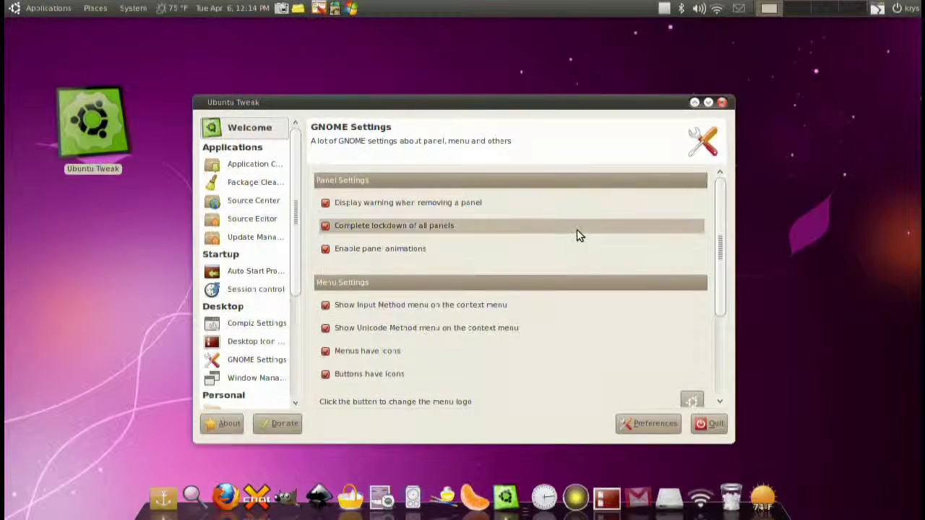
{"action": "left_click", "coordinate": [227, 136]}
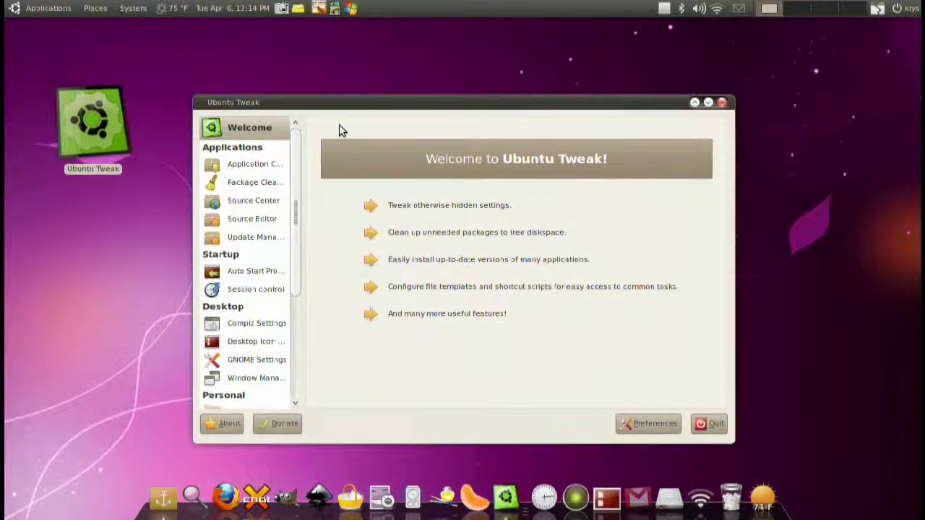
Show the Application Center, move the window higher, and scroll through its app categories
{"action": "left_click", "coordinate": [273, 164]}
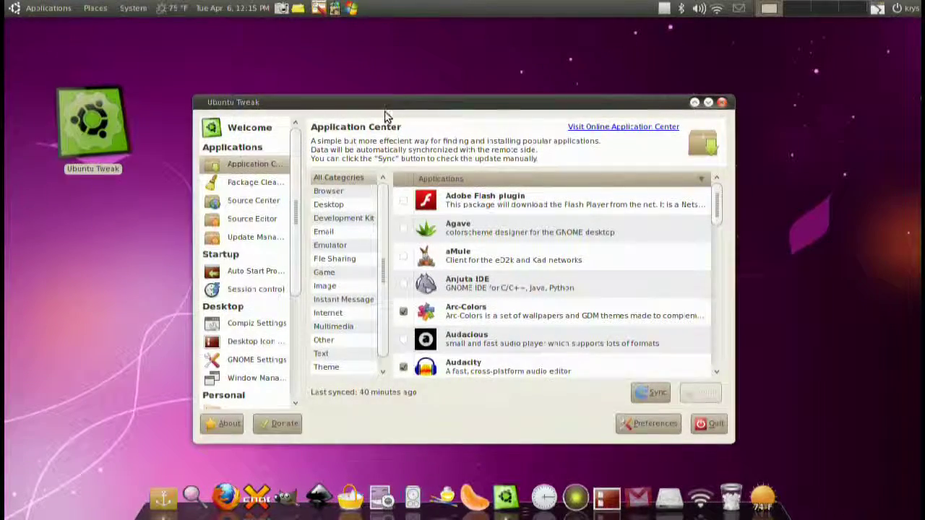
{"action": "left_click_drag", "start_coordinate": [396, 102], "coordinate": [391, 63]}
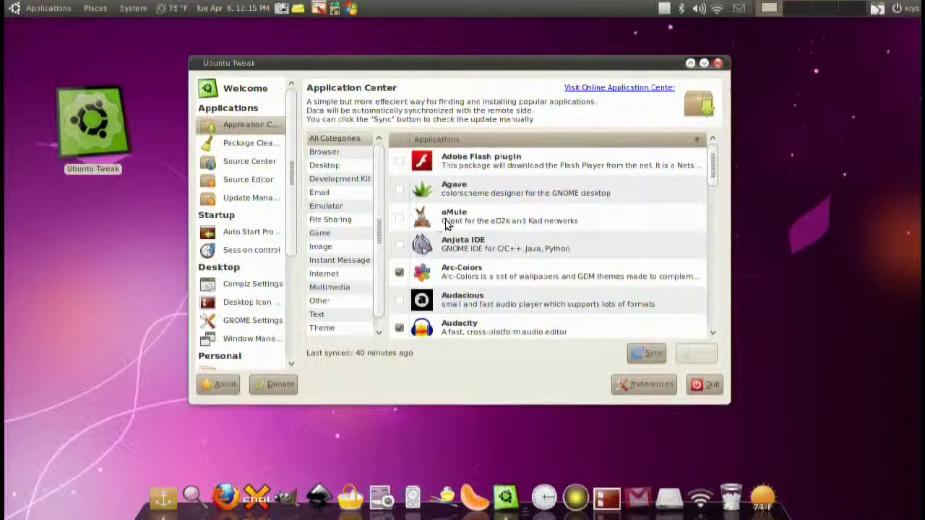
{"action": "scroll", "coordinate": [378, 265], "scroll_direction": "down", "scroll_amount": 1}
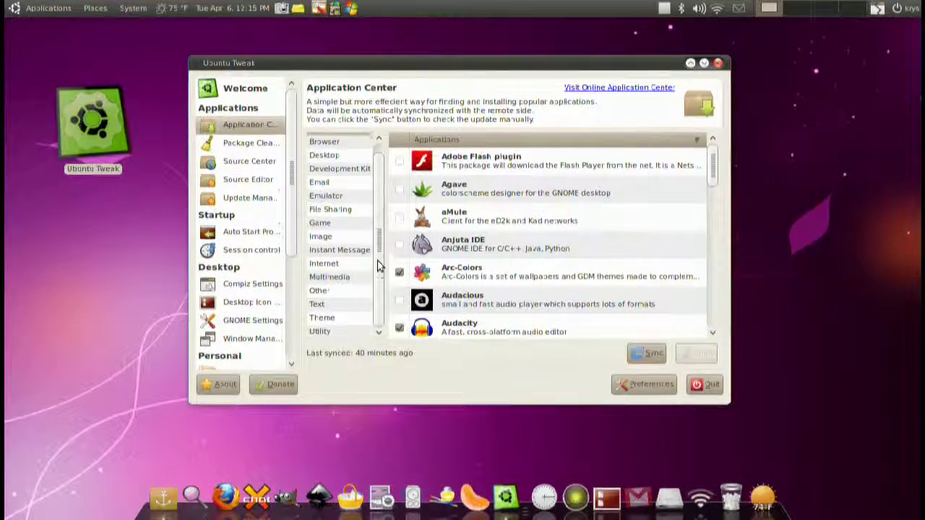
{"action": "scroll", "coordinate": [376, 196], "scroll_direction": "up", "scroll_amount": 1}
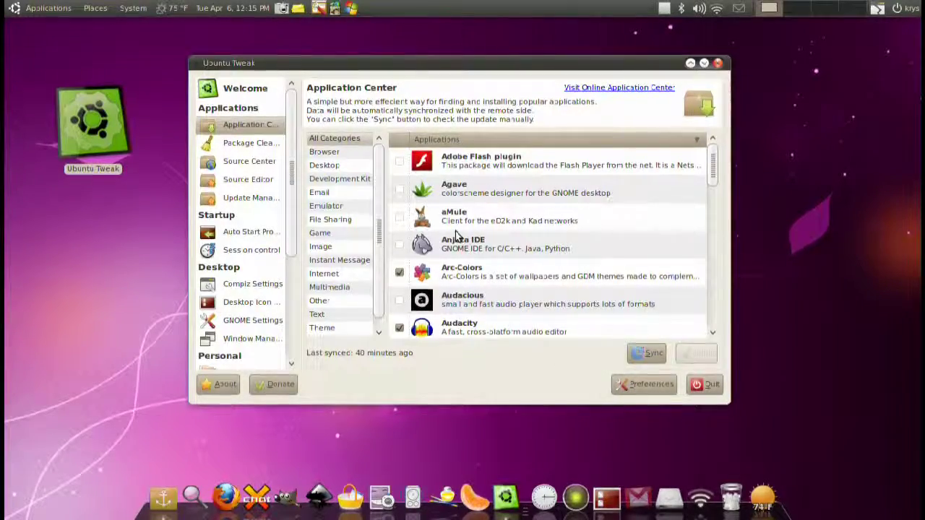
{"action": "left_click", "coordinate": [50, 9]}
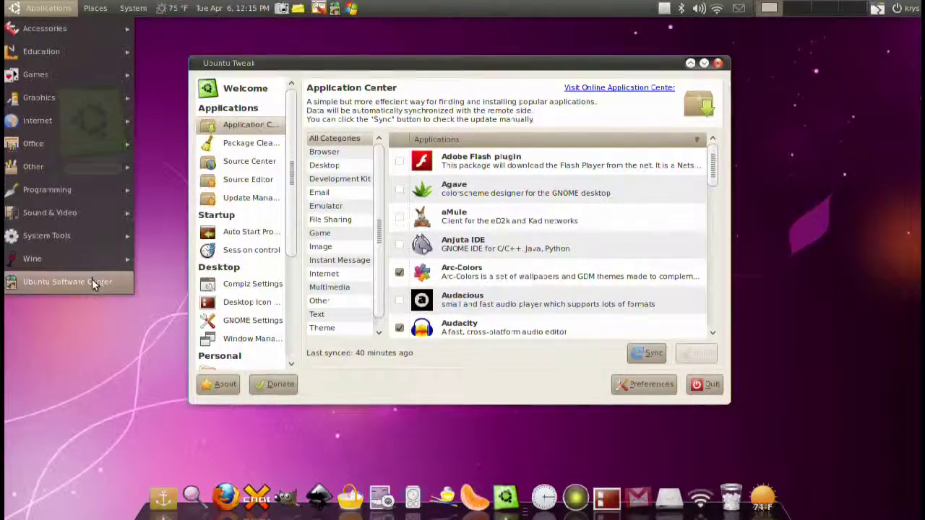
Open the Source Center and unlock it with the administrator password
{"action": "left_click", "coordinate": [266, 164]}
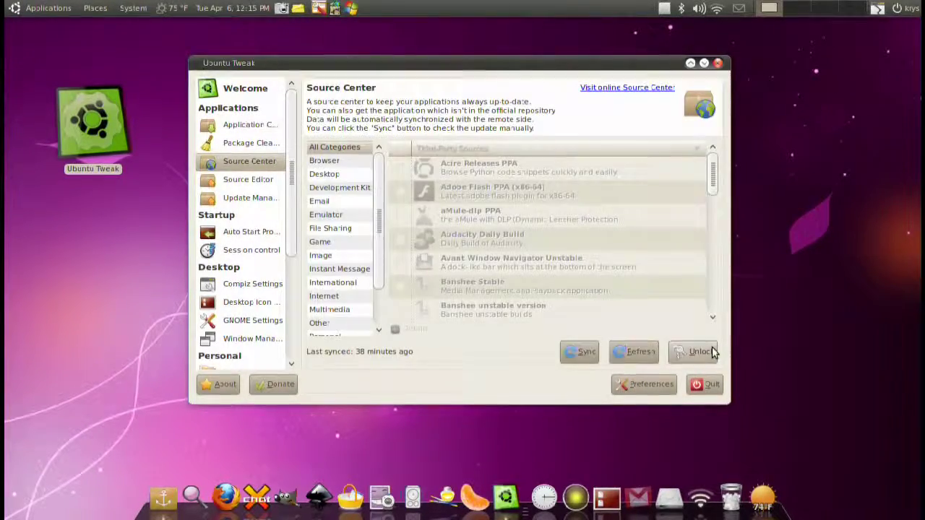
{"action": "left_click", "coordinate": [712, 352]}
{"action": "type", "text": "********"}
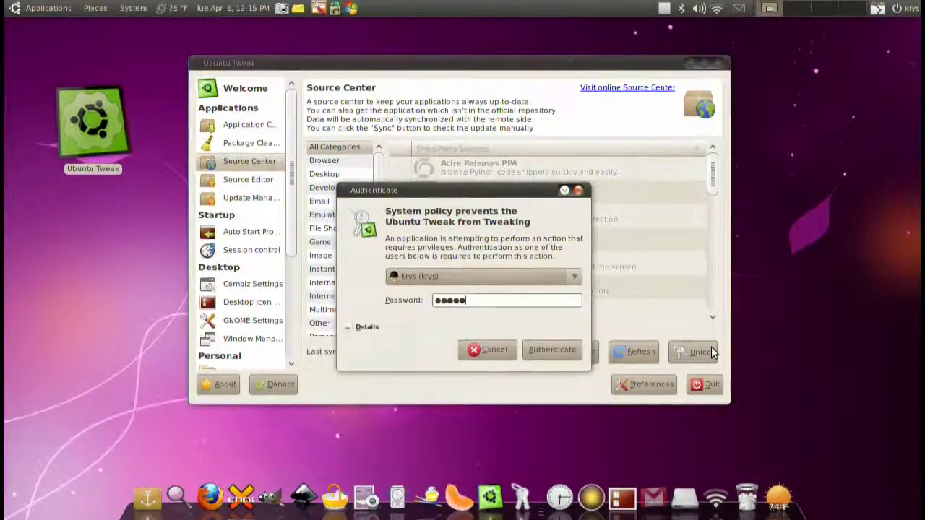
{"action": "key", "text": "Return"}
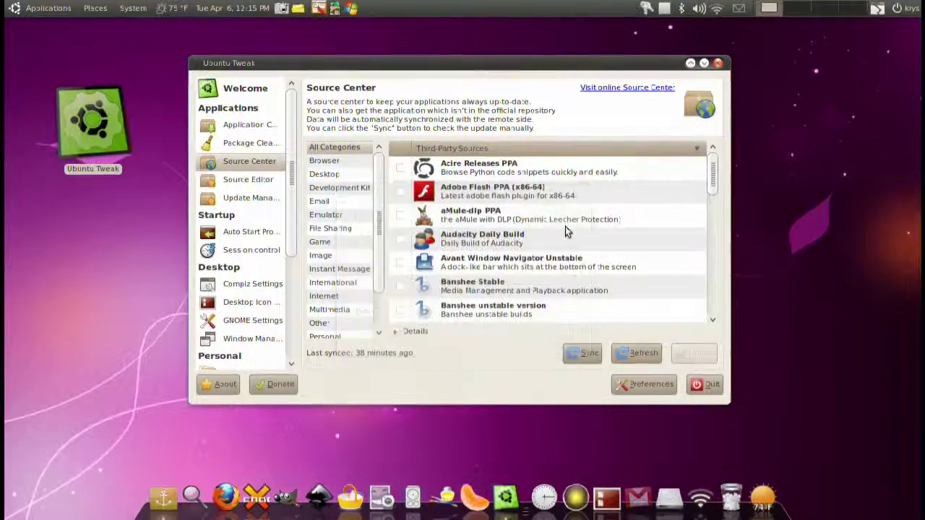
Toggle the Docky third-party source, then return to the Application Center
{"action": "scroll", "coordinate": [506, 273], "scroll_direction": "down", "scroll_amount": 5}
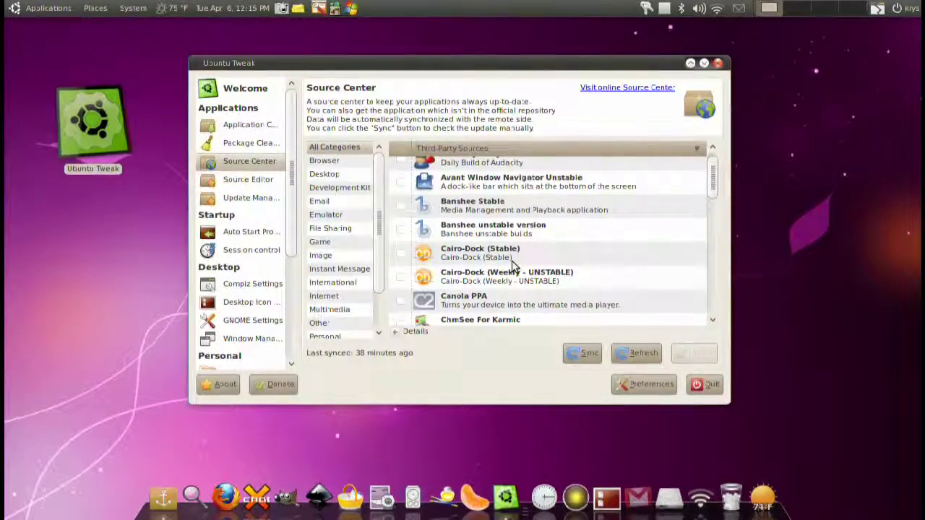
{"action": "left_click", "coordinate": [474, 250]}
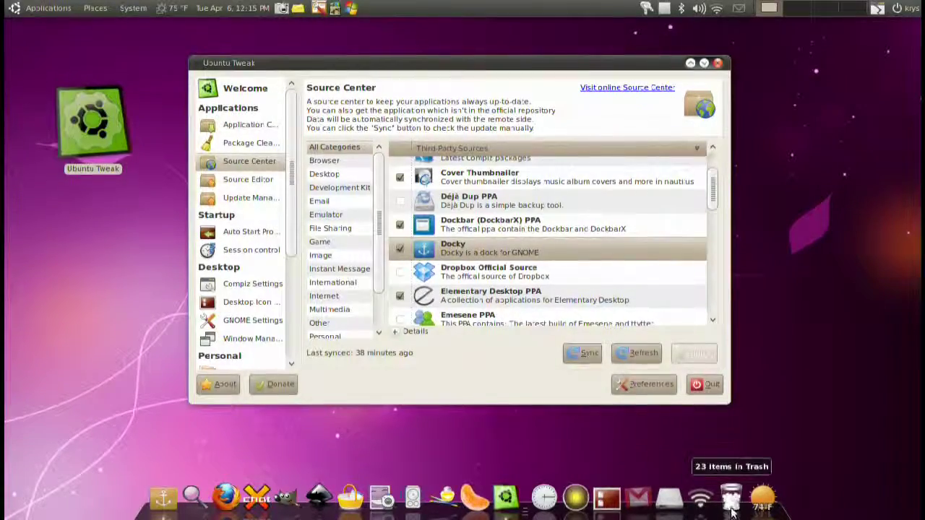
{"action": "left_click", "coordinate": [399, 250]}
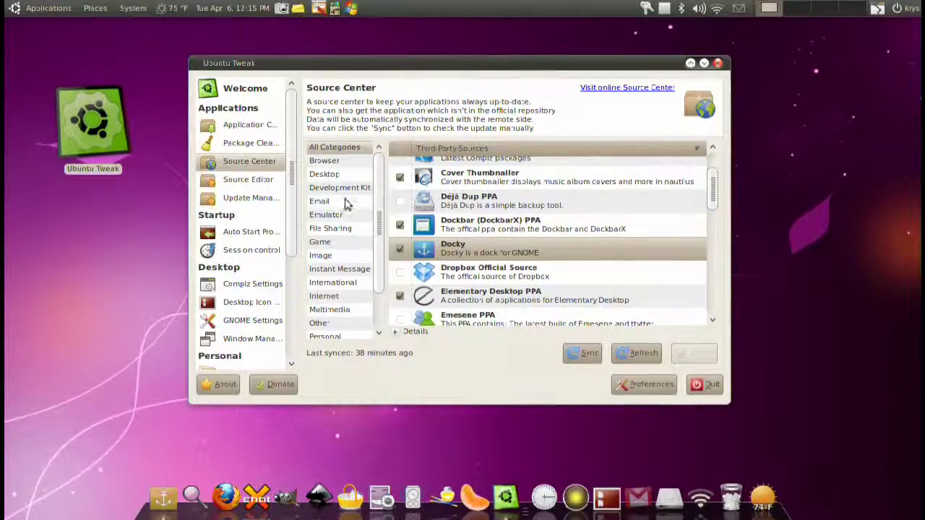
{"action": "left_click", "coordinate": [262, 125]}
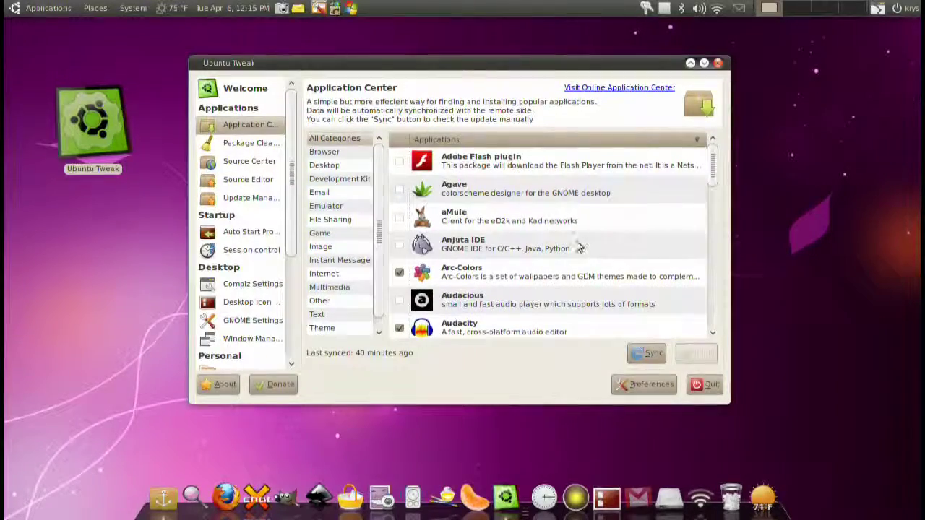
Check the aMule and Docky entries in the Application Center, then switch to the Source Center
{"action": "left_click", "coordinate": [590, 222]}
{"action": "type", "text": "d"}
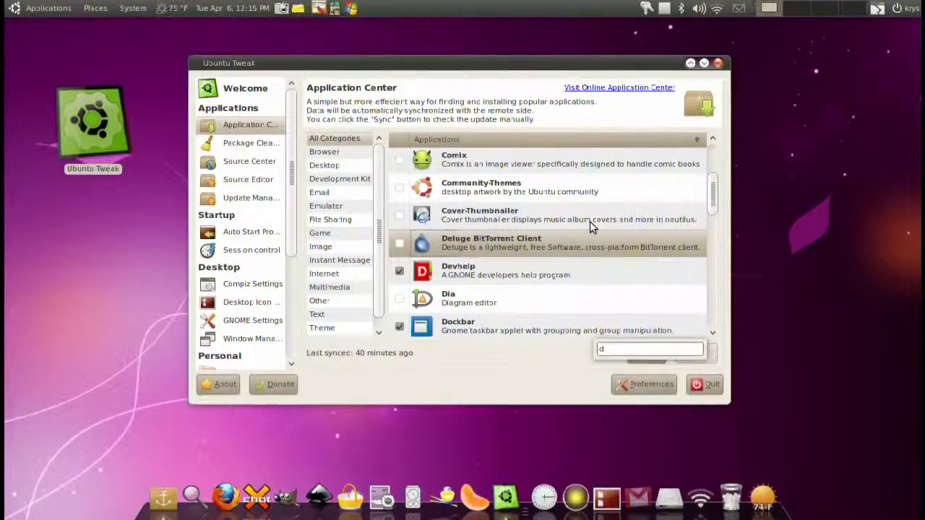
{"action": "scroll", "coordinate": [451, 289], "scroll_direction": "down", "scroll_amount": 2}
{"action": "left_click", "coordinate": [523, 320]}
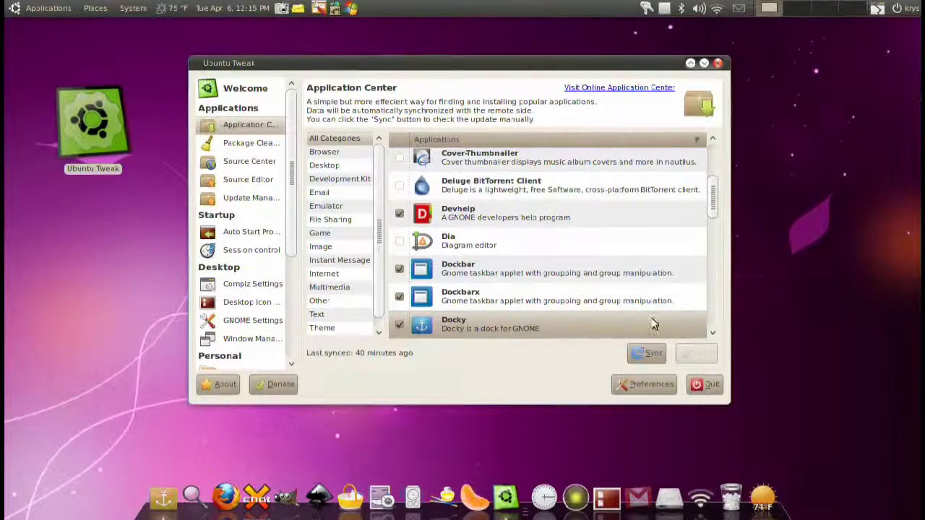
{"action": "left_click", "coordinate": [261, 161]}
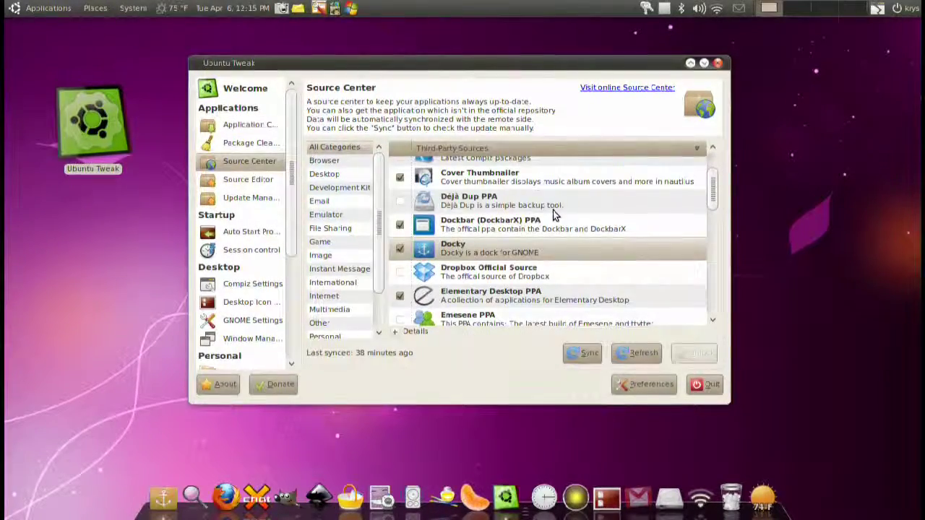
Scroll through the Third-Party Sources list, select Gloobus Preview, then open the Package Cleaner
{"action": "scroll", "coordinate": [556, 224], "scroll_direction": "down", "scroll_amount": 1}
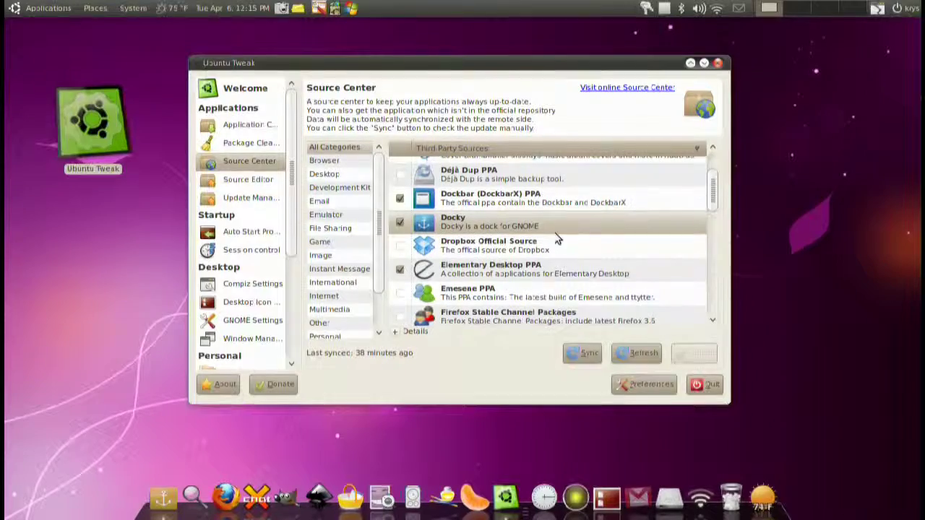
{"action": "scroll", "coordinate": [545, 290], "scroll_direction": "down", "scroll_amount": 2}
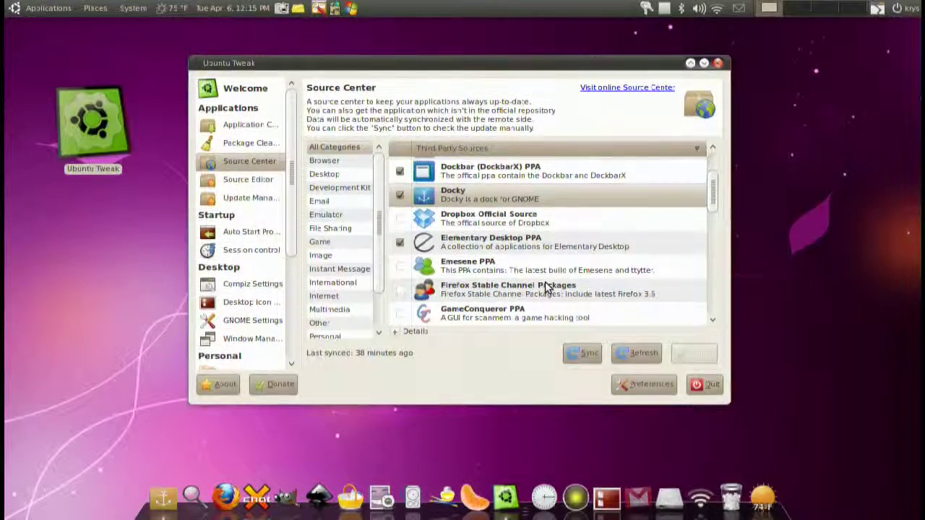
{"action": "scroll", "coordinate": [547, 288], "scroll_direction": "down", "scroll_amount": 1}
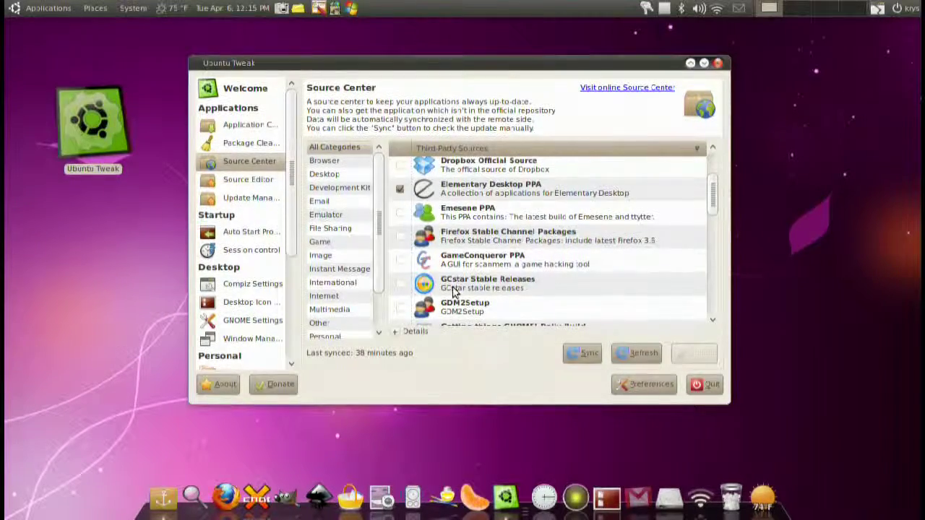
{"action": "scroll", "coordinate": [454, 291], "scroll_direction": "down", "scroll_amount": 3}
{"action": "scroll", "coordinate": [550, 303], "scroll_direction": "down", "scroll_amount": 2}
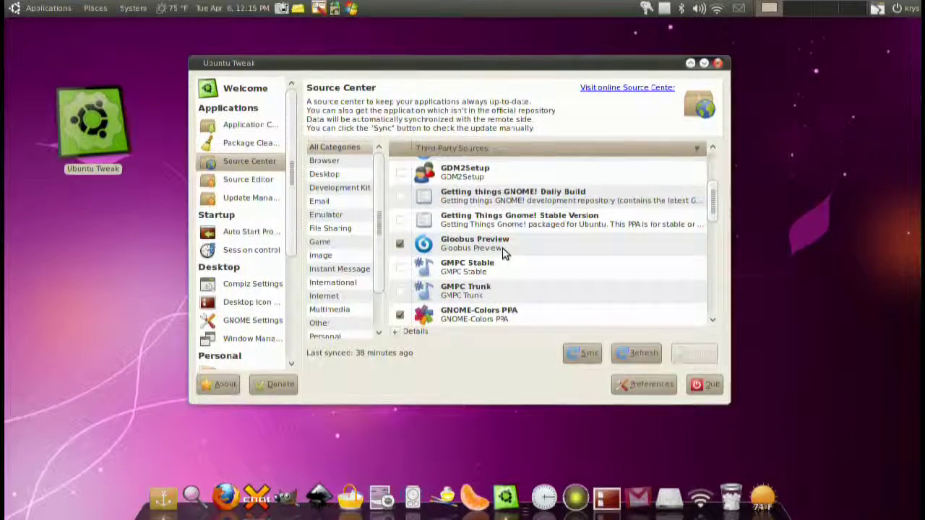
{"action": "left_click", "coordinate": [478, 251]}
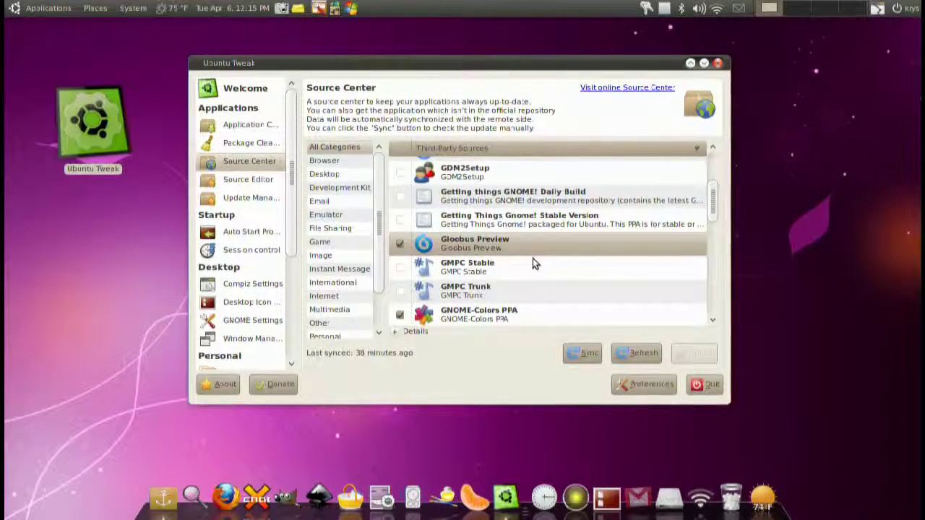
{"action": "scroll", "coordinate": [531, 258], "scroll_direction": "down", "scroll_amount": 3}
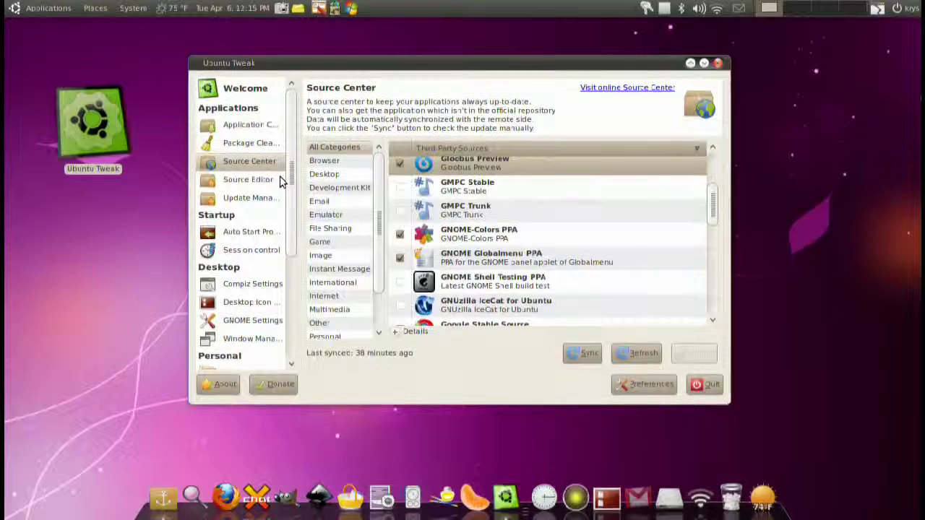
{"action": "left_click", "coordinate": [250, 148]}
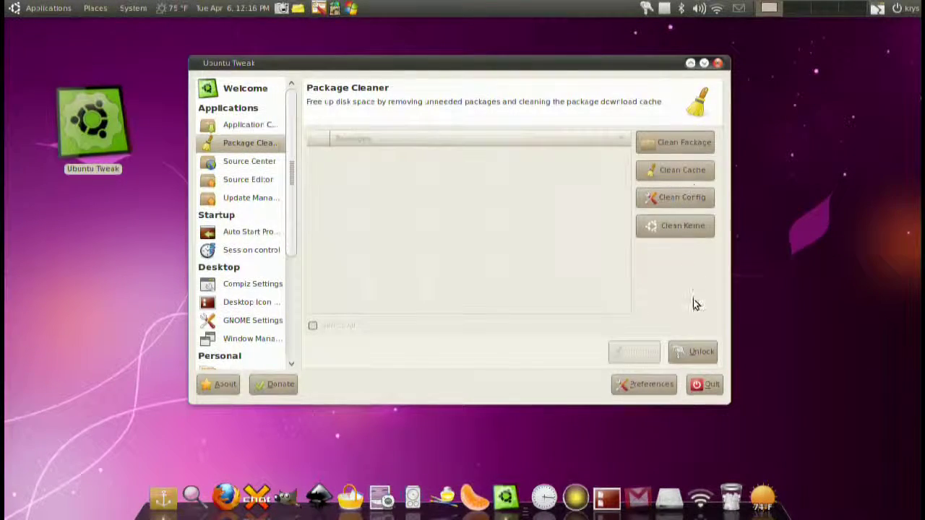
Unlock Package Cleaner, mark all four old kernel packages for removal, then open Source Editor
{"action": "left_click", "coordinate": [693, 352]}
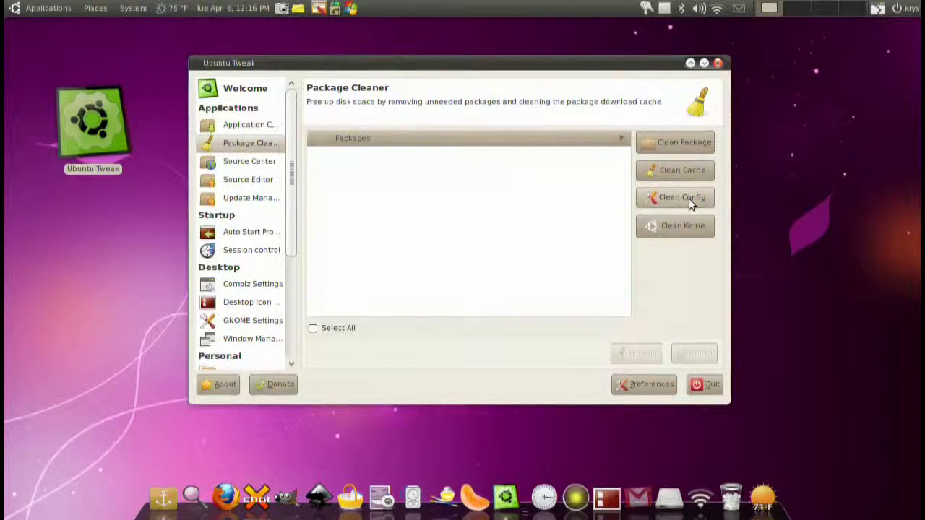
{"action": "left_click", "coordinate": [690, 227]}
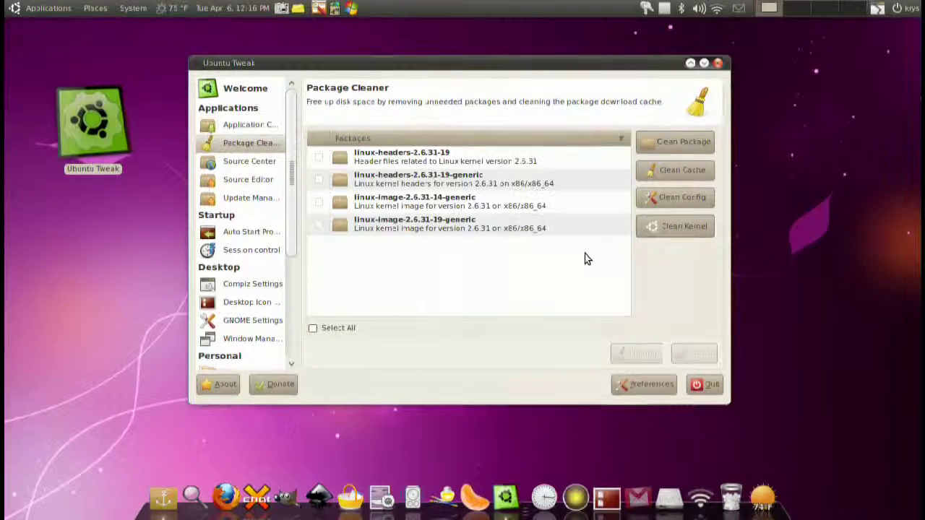
{"action": "left_click", "coordinate": [320, 225]}
{"action": "left_click", "coordinate": [319, 203]}
{"action": "left_click", "coordinate": [319, 180]}
{"action": "left_click", "coordinate": [319, 157]}
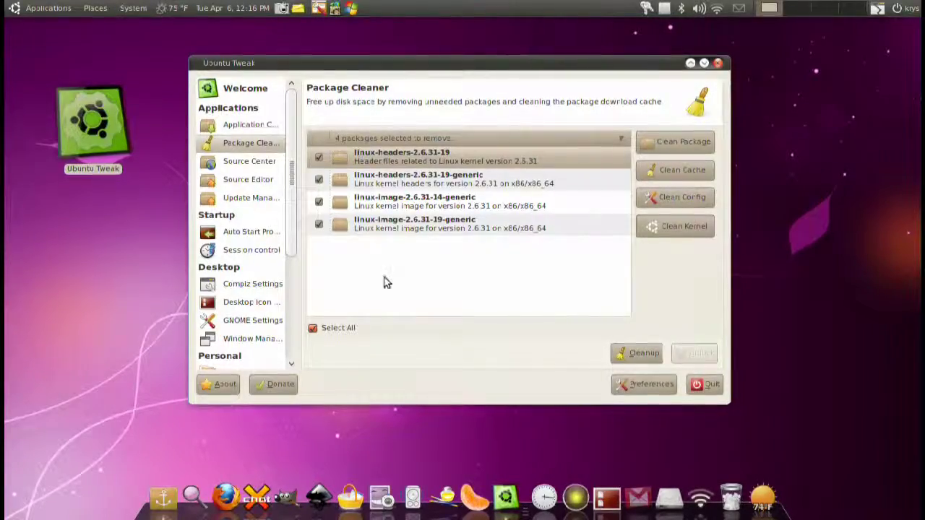
{"action": "left_click", "coordinate": [258, 178]}
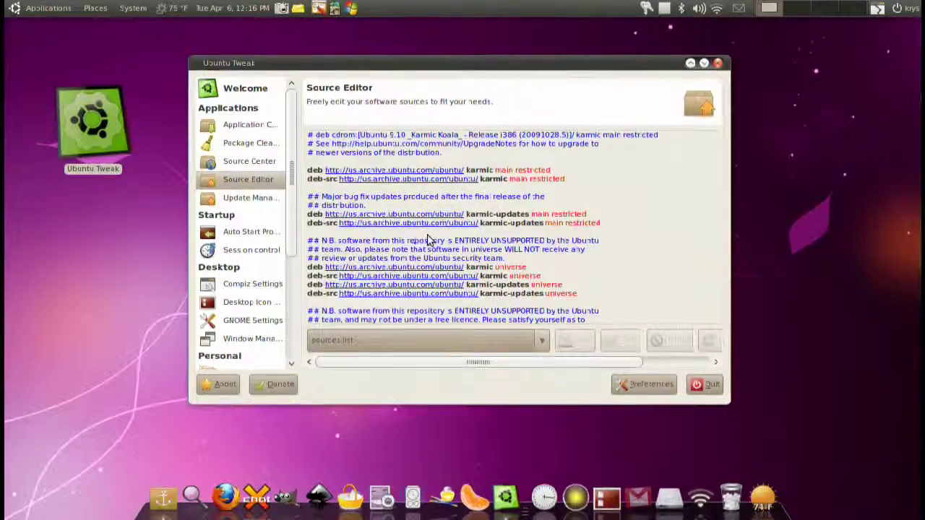
Enlarge the window, unlock sources.list at its last line, then open the Update Manager page
{"action": "scroll", "coordinate": [569, 266], "scroll_direction": "down", "scroll_amount": 3}
{"action": "scroll", "coordinate": [569, 266], "scroll_direction": "down", "scroll_amount": 8}
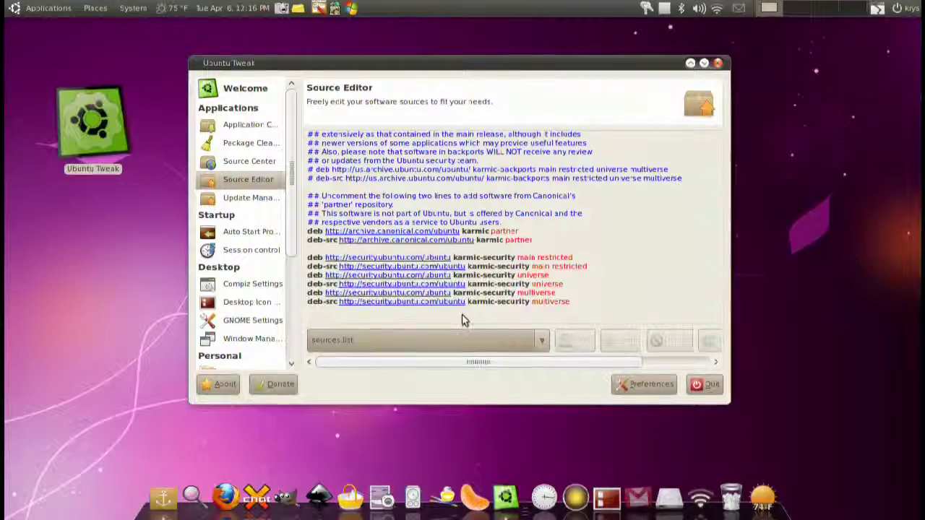
{"action": "left_click_drag", "start_coordinate": [729, 403], "coordinate": [803, 434]}
{"action": "left_click", "coordinate": [763, 374]}
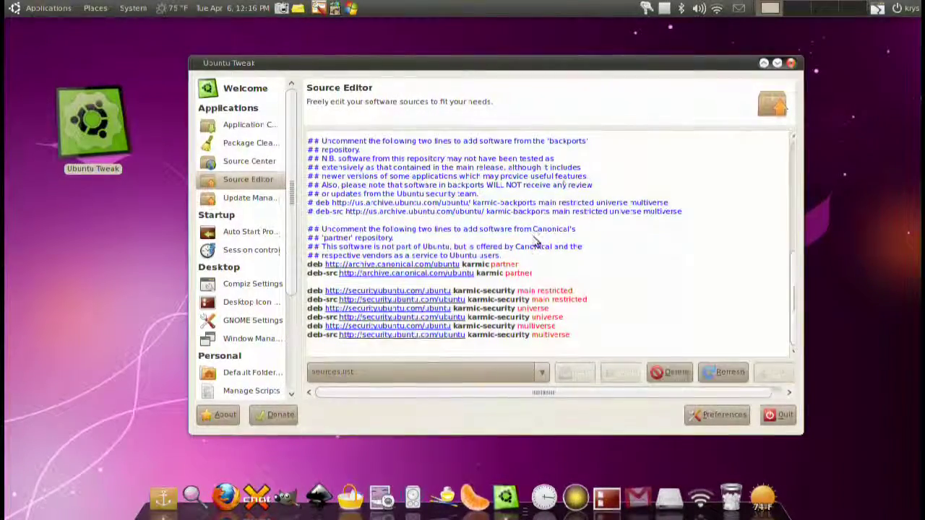
{"action": "left_click", "coordinate": [582, 342]}
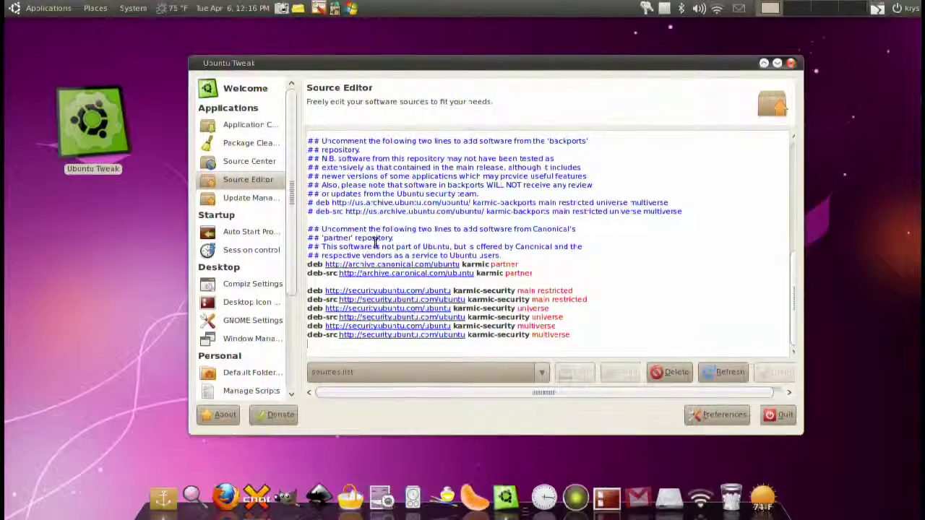
{"action": "left_click", "coordinate": [261, 197]}
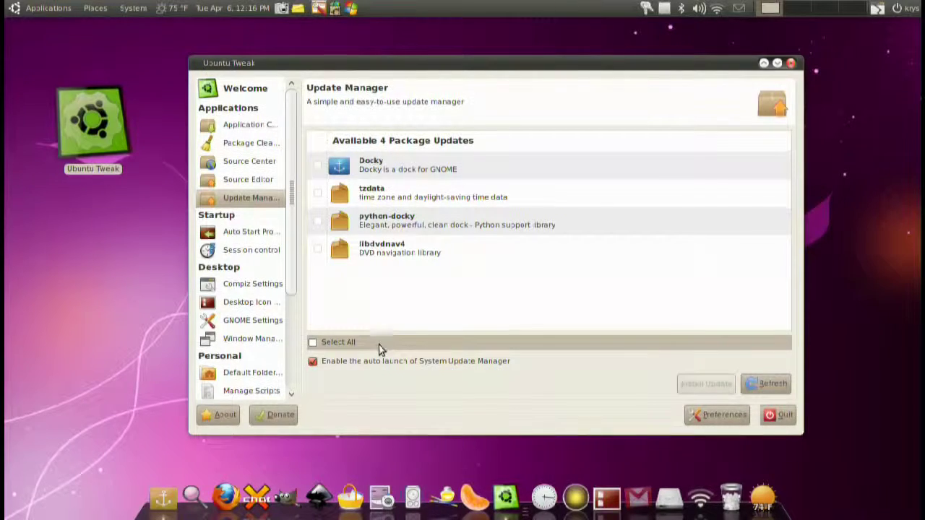
Launch Update Manager from System > Administration, select all four updates, then open Auto Start Programs
{"action": "left_click", "coordinate": [132, 10]}
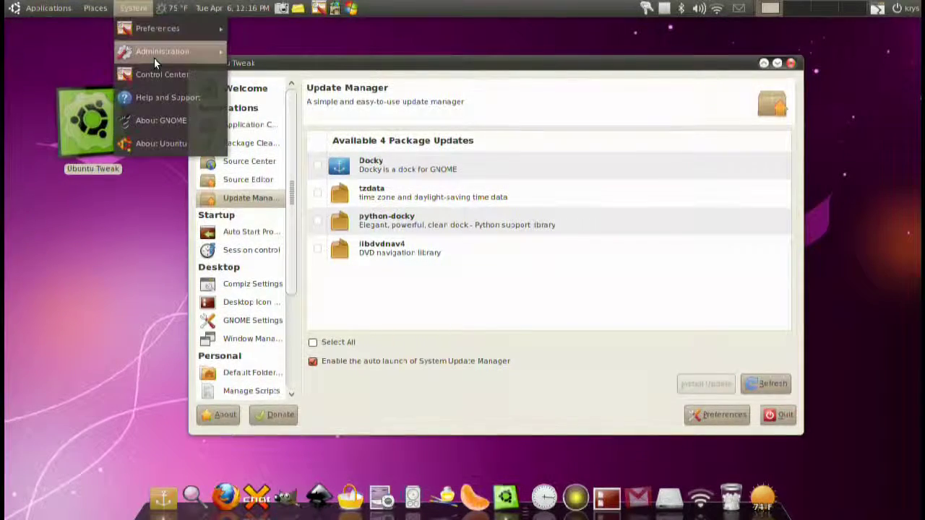
{"action": "mouse_move", "coordinate": [154, 57]}
{"action": "left_click", "coordinate": [336, 374]}
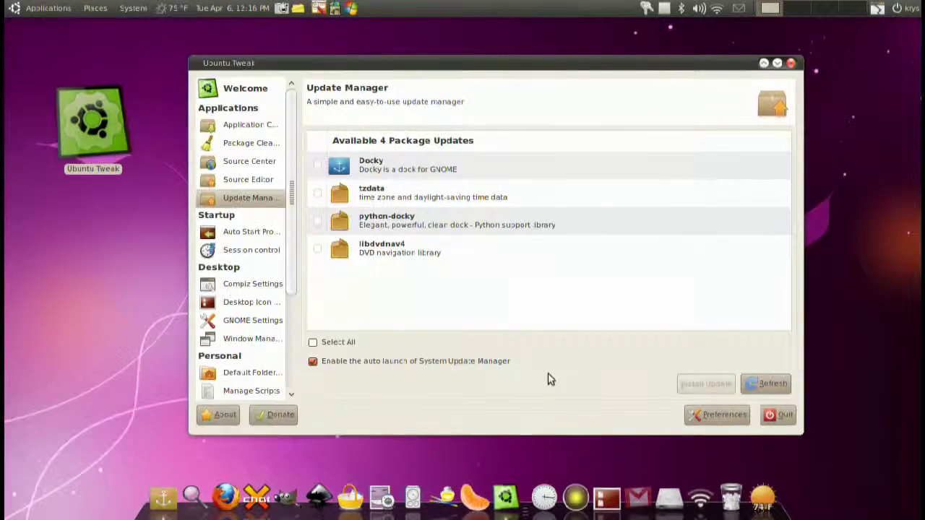
{"action": "left_click", "coordinate": [347, 344]}
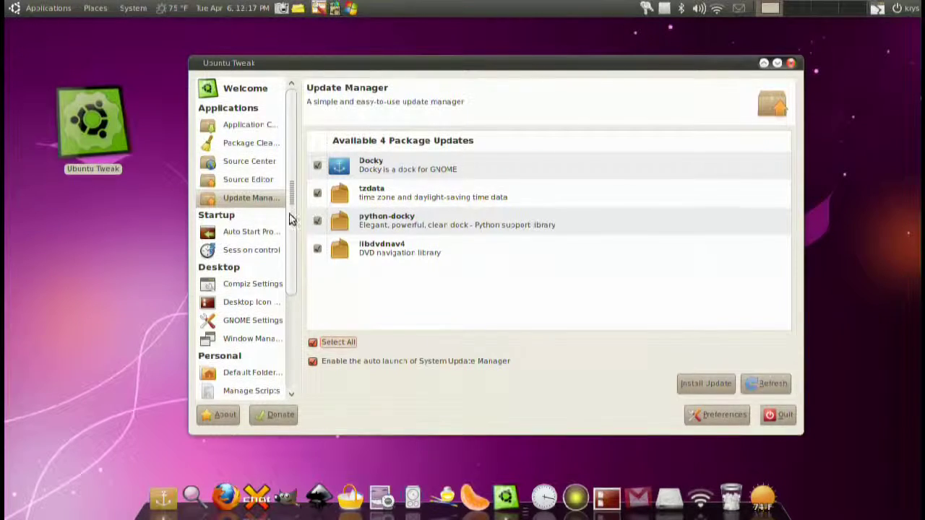
{"action": "left_click", "coordinate": [253, 236]}
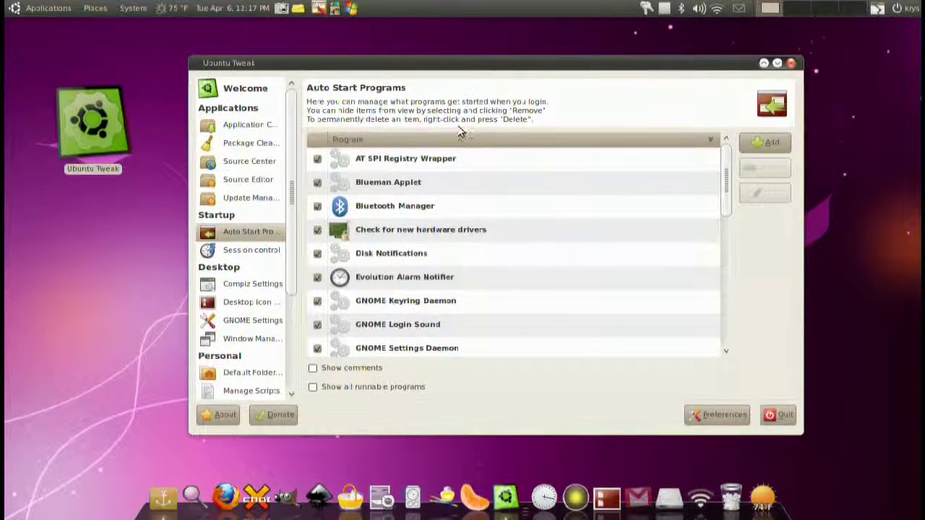
{"action": "scroll", "coordinate": [447, 233], "scroll_direction": "down", "scroll_amount": 3}
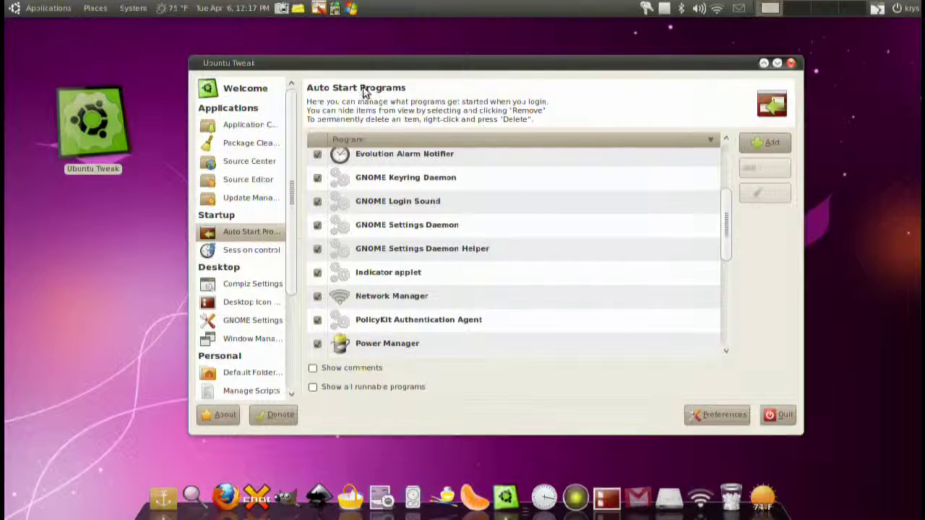
{"action": "left_click_drag", "start_coordinate": [289, 62], "coordinate": [286, 55]}
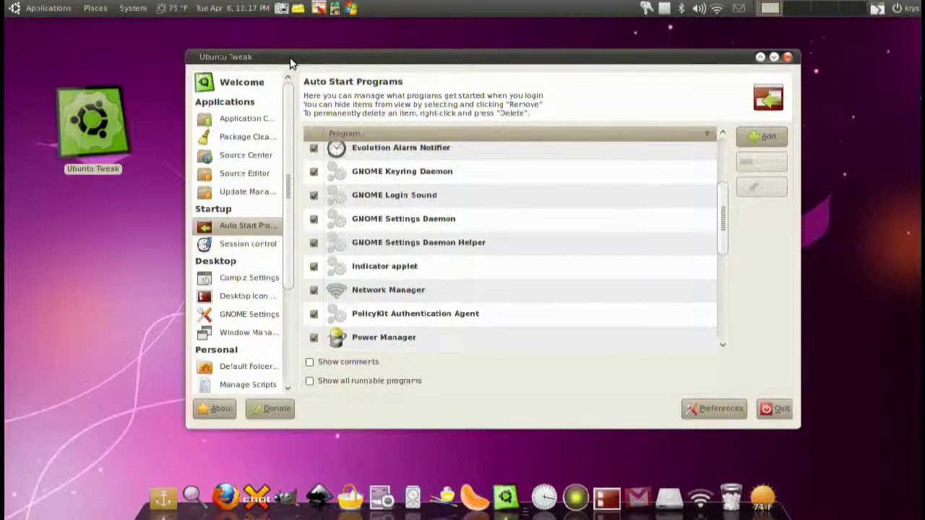
{"action": "left_click", "coordinate": [136, 11]}
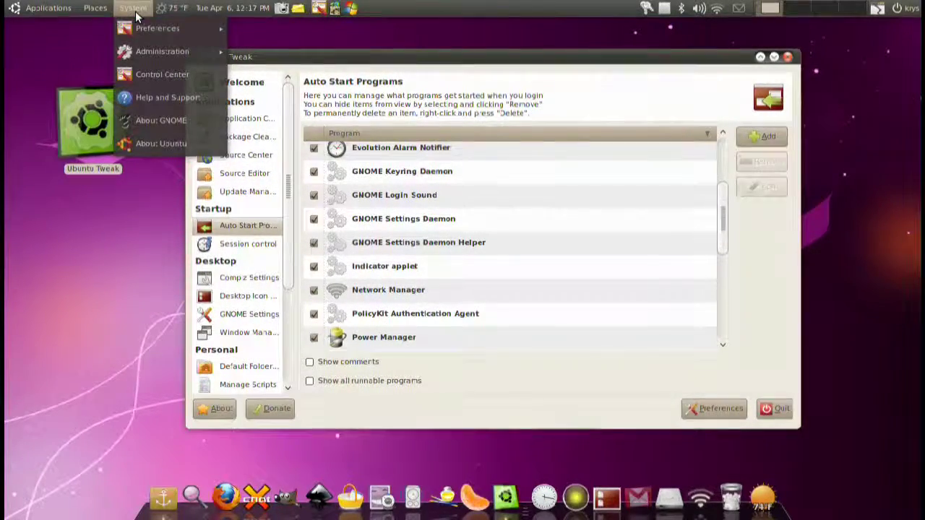
{"action": "mouse_move", "coordinate": [144, 28]}
{"action": "scroll", "coordinate": [288, 492], "scroll_direction": "down", "scroll_amount": 1}
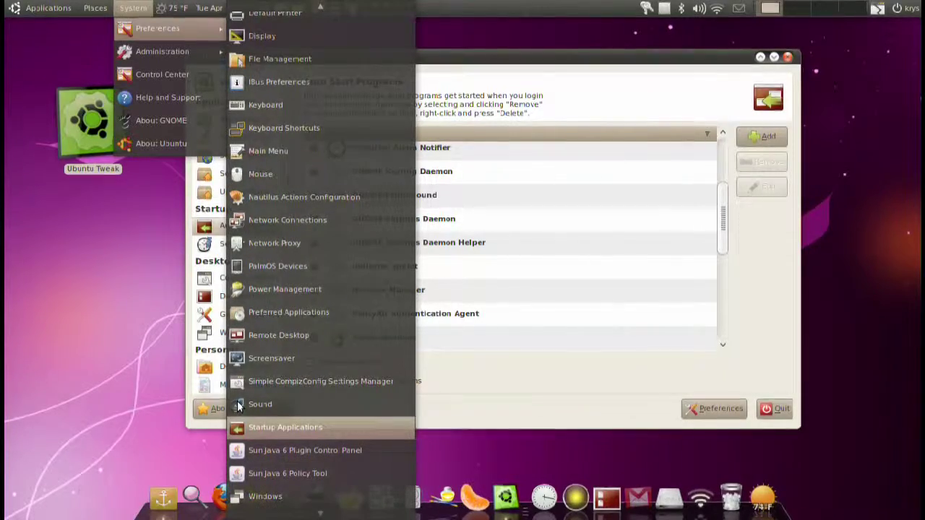
{"action": "left_click", "coordinate": [384, 429]}
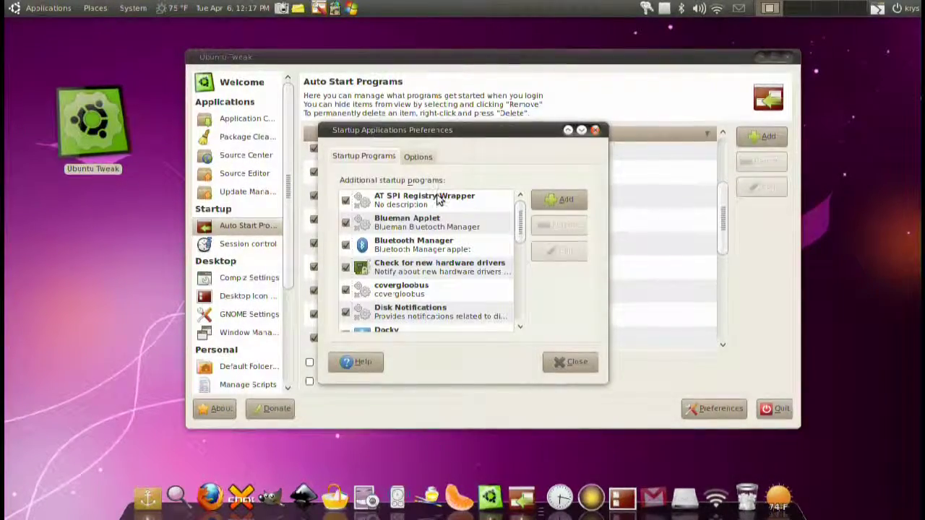
{"action": "left_click_drag", "start_coordinate": [448, 130], "coordinate": [615, 137]}
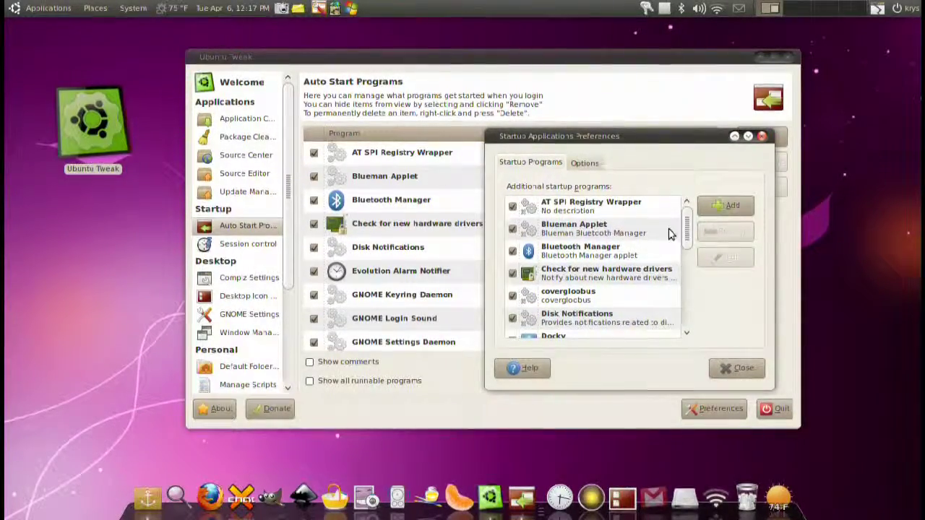
{"action": "left_click", "coordinate": [736, 368]}
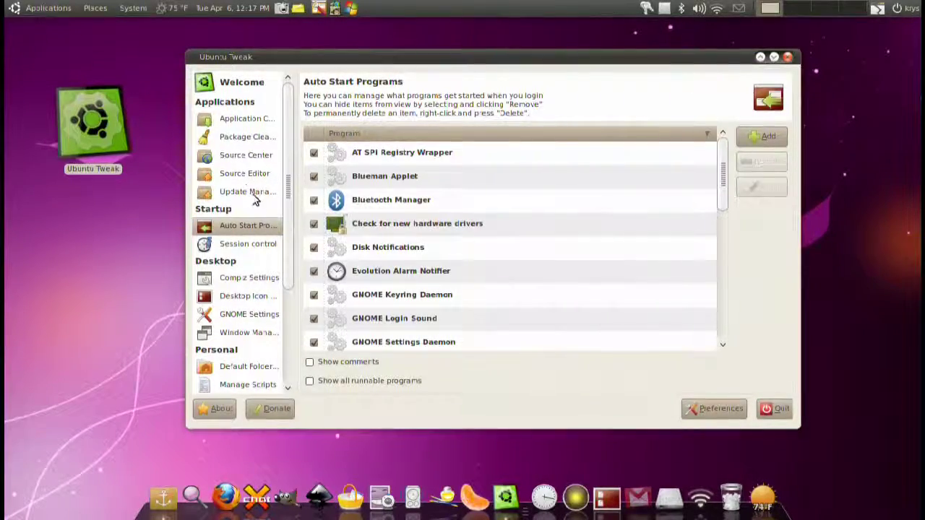
{"action": "left_click", "coordinate": [263, 244]}
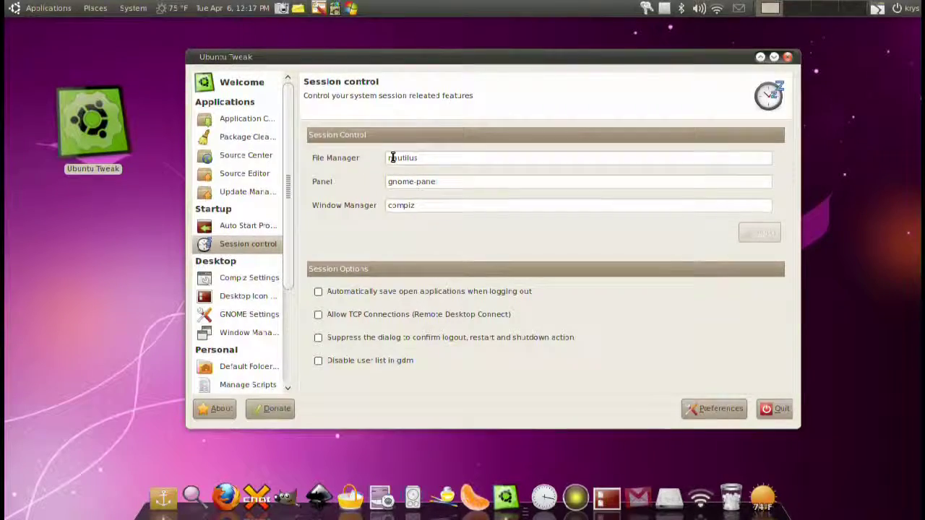
Select the nautilus, panel and compiz session values, then open the Compiz Settings page
{"action": "double_click", "coordinate": [434, 157]}
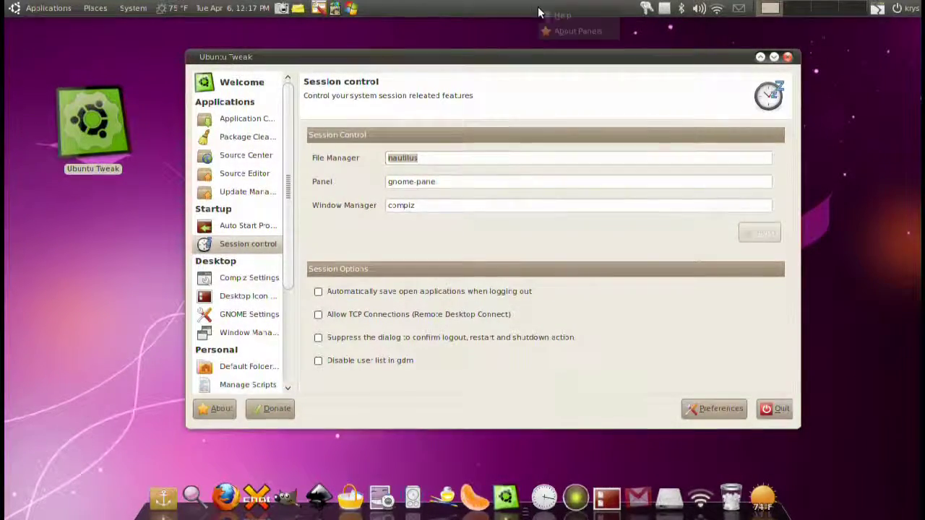
{"action": "triple_click", "coordinate": [444, 181]}
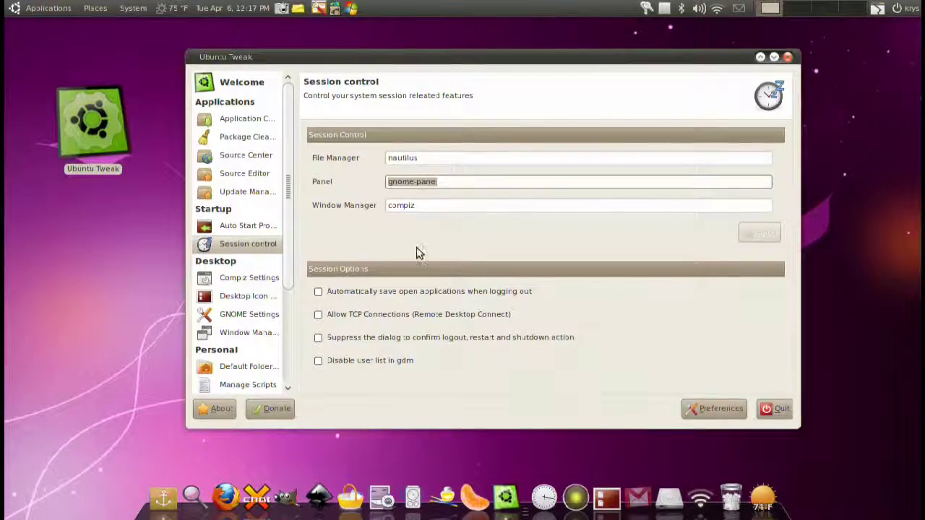
{"action": "double_click", "coordinate": [402, 206]}
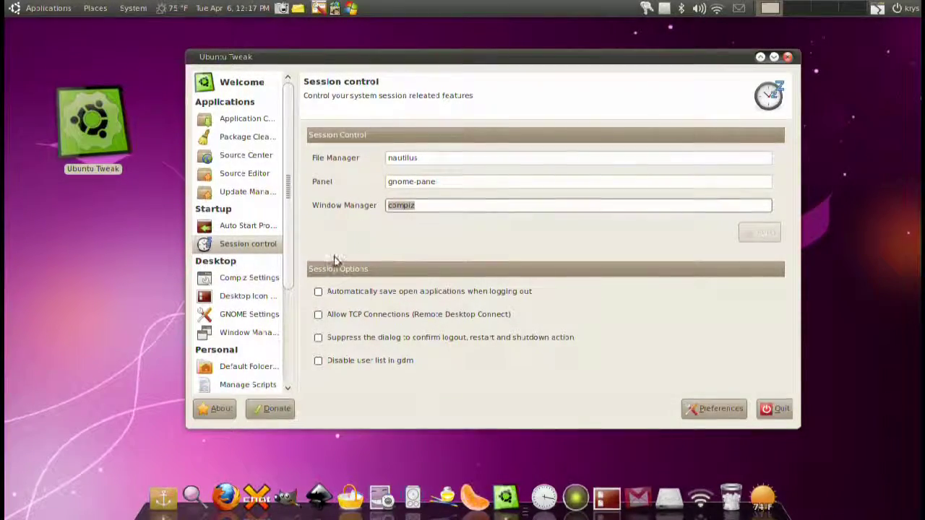
{"action": "left_click", "coordinate": [232, 277]}
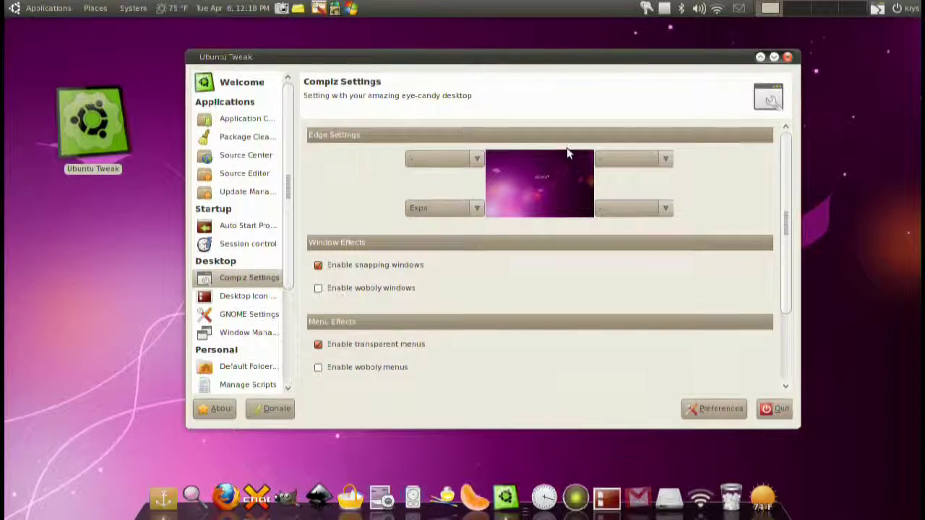
Scroll the Compiz Settings down to Useful Extensions and drag the window to the top-left
{"action": "scroll", "coordinate": [559, 184], "scroll_direction": "down", "scroll_amount": 3}
{"action": "scroll", "coordinate": [559, 184], "scroll_direction": "up", "scroll_amount": 3}
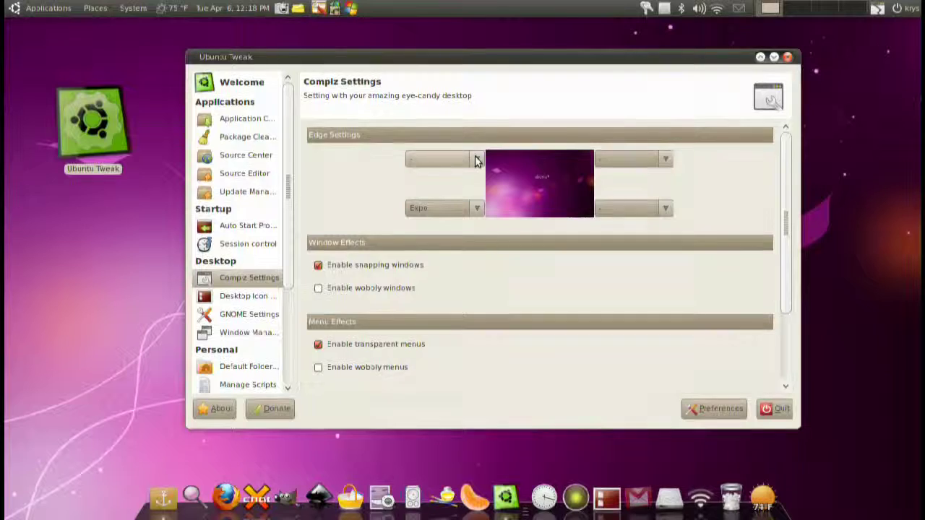
{"action": "scroll", "coordinate": [405, 209], "scroll_direction": "down", "scroll_amount": 1}
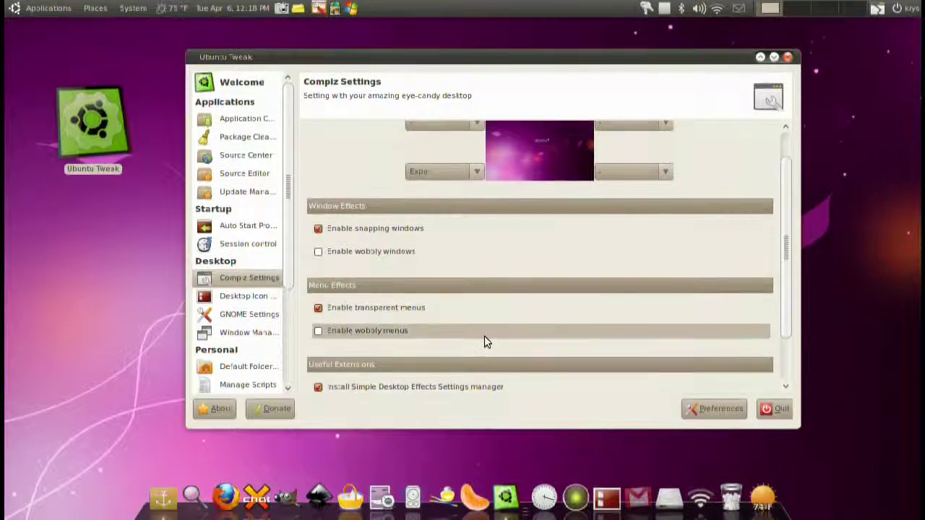
{"action": "scroll", "coordinate": [483, 340], "scroll_direction": "down", "scroll_amount": 2}
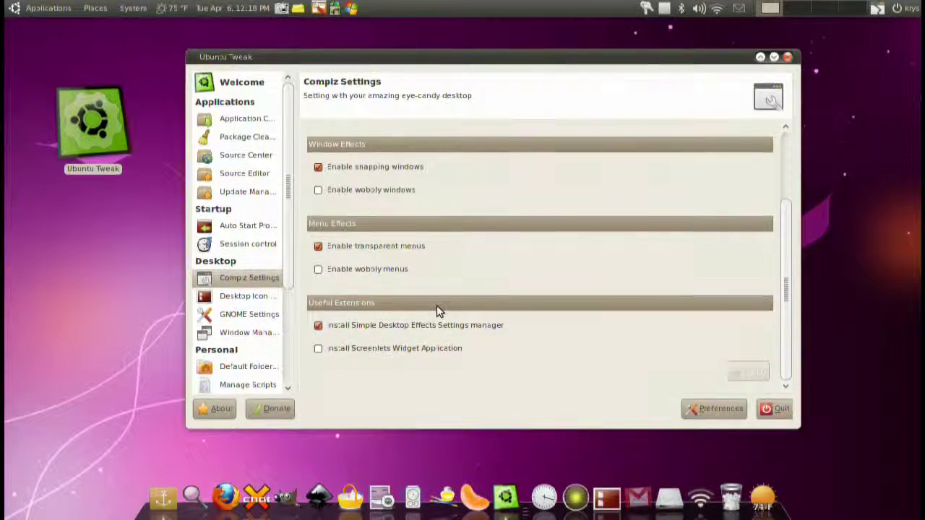
{"action": "left_click_drag", "start_coordinate": [698, 61], "coordinate": [532, 29]}
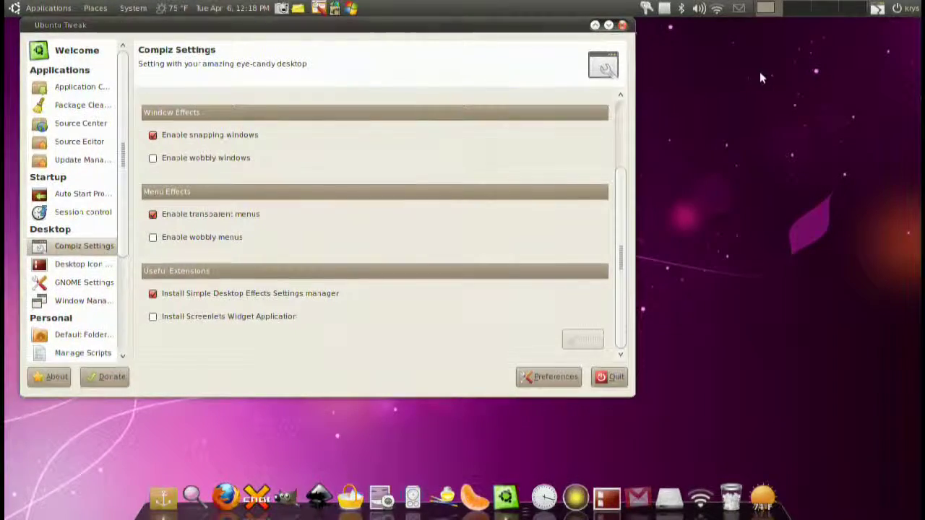
Open Appearance Preferences from the desktop menu and show its Visual Effects options set to Custom
{"action": "right_click", "coordinate": [763, 106]}
{"action": "left_click", "coordinate": [769, 221]}
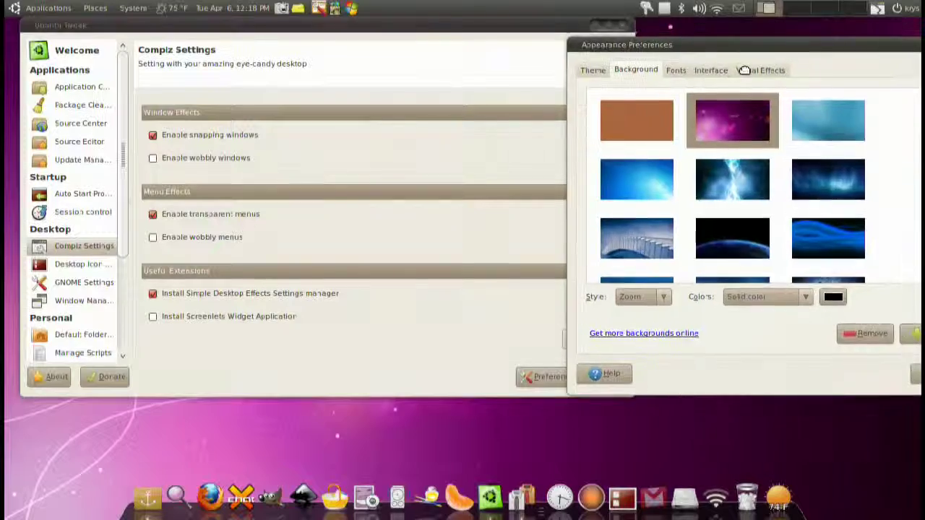
{"action": "left_click", "coordinate": [749, 71]}
{"action": "left_click_drag", "start_coordinate": [751, 56], "coordinate": [716, 57]}
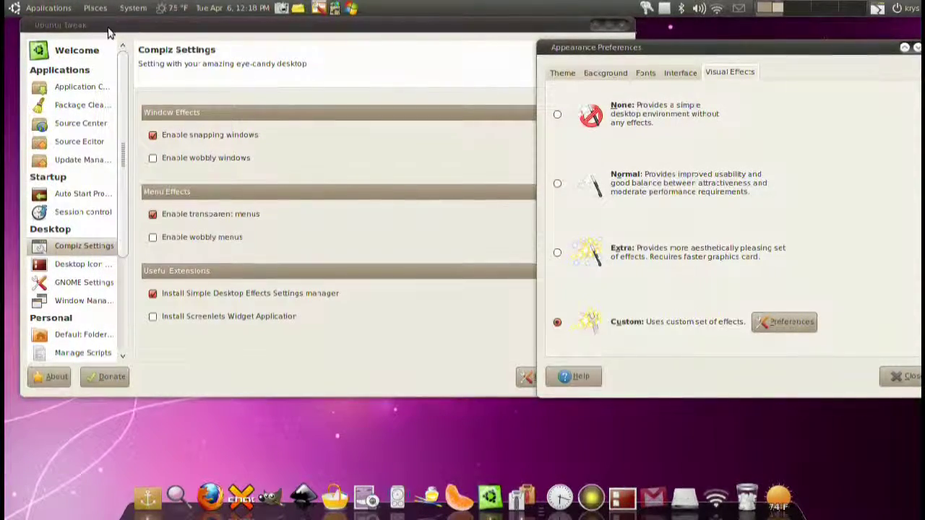
Bring Ubuntu Tweak to the front on its Desktop Icon Settings page
{"action": "left_click", "coordinate": [58, 8]}
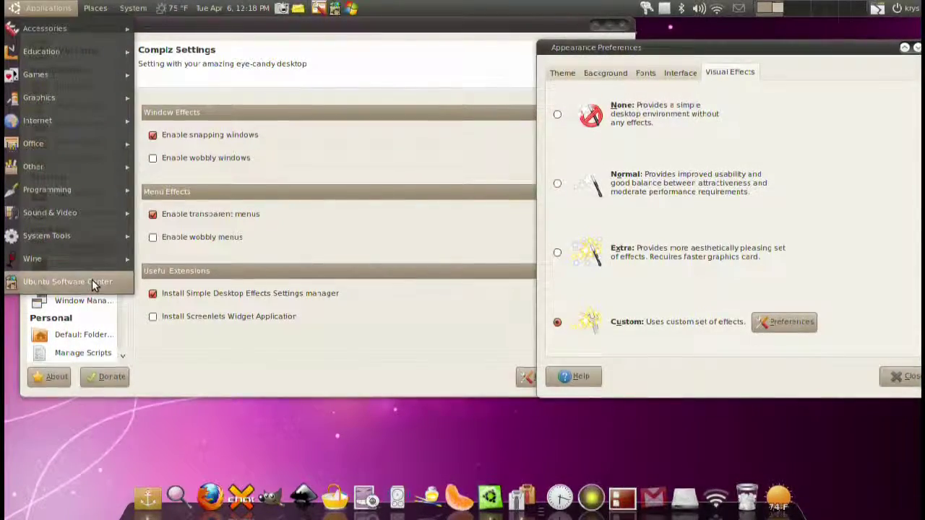
{"action": "left_click", "coordinate": [245, 371]}
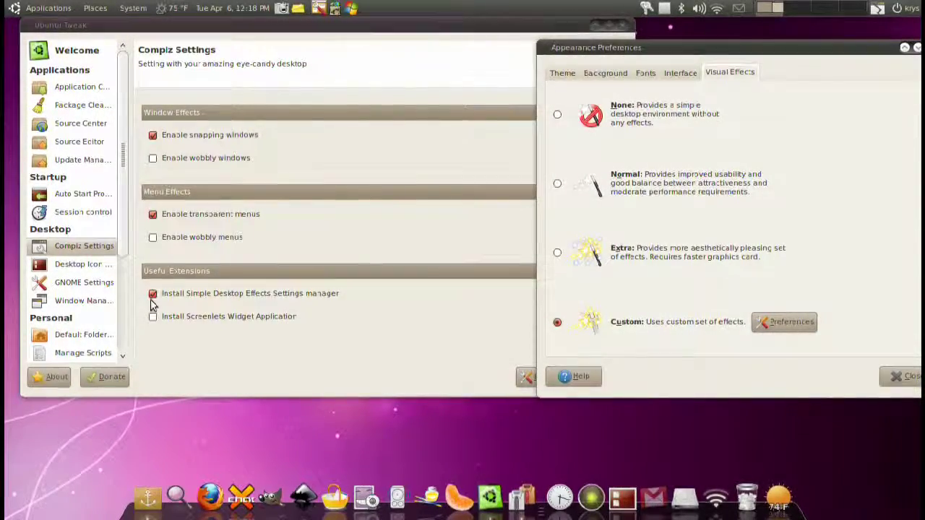
{"action": "left_click", "coordinate": [182, 347]}
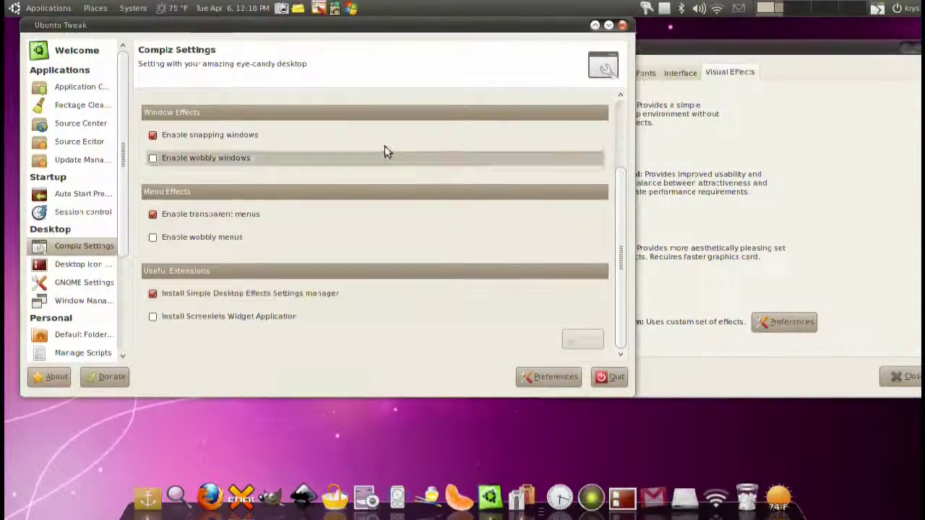
{"action": "left_click", "coordinate": [81, 264]}
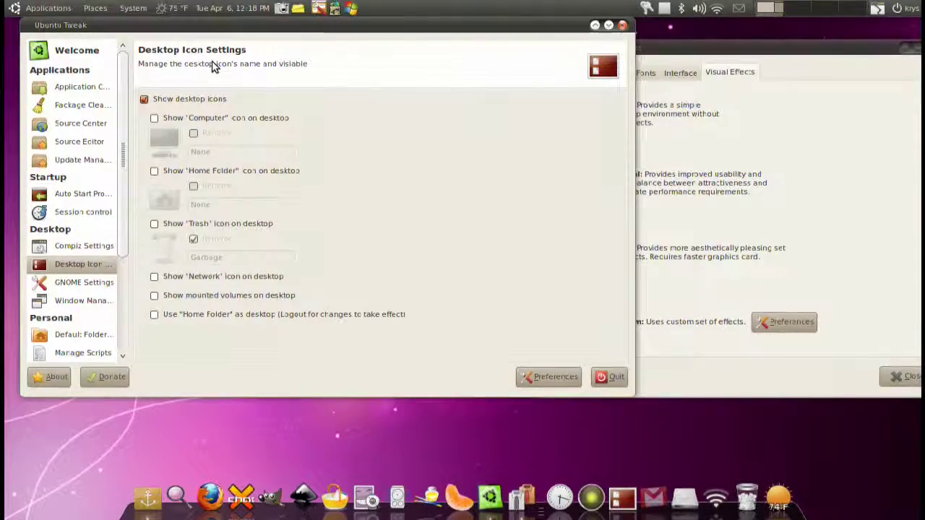
Show the Computer, Home Folder and Trash icons on the desktop
{"action": "left_click_drag", "start_coordinate": [212, 26], "coordinate": [386, 27]}
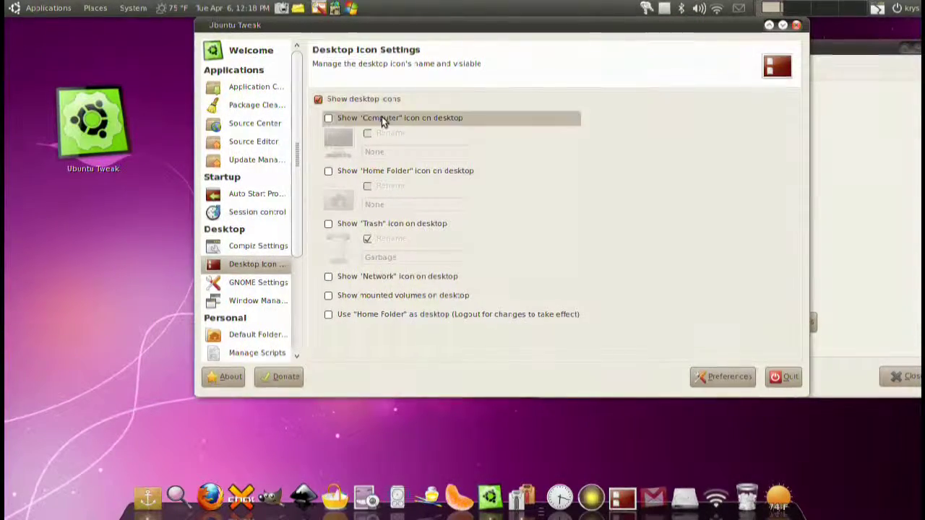
{"action": "left_click", "coordinate": [378, 120]}
{"action": "left_click", "coordinate": [380, 172]}
{"action": "left_click", "coordinate": [391, 225]}
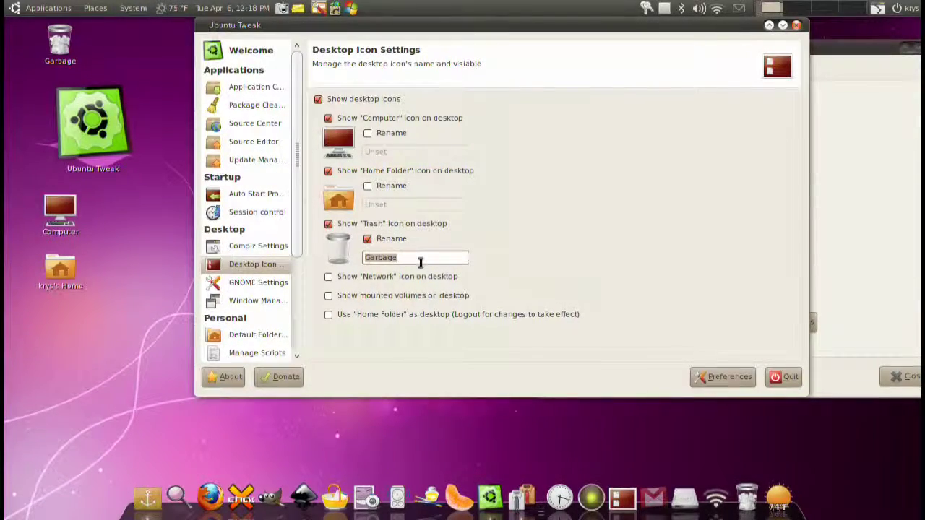
Hide the Trash, Home Folder and Computer icons again, then go to Places > Home Folder
{"action": "left_click", "coordinate": [338, 224]}
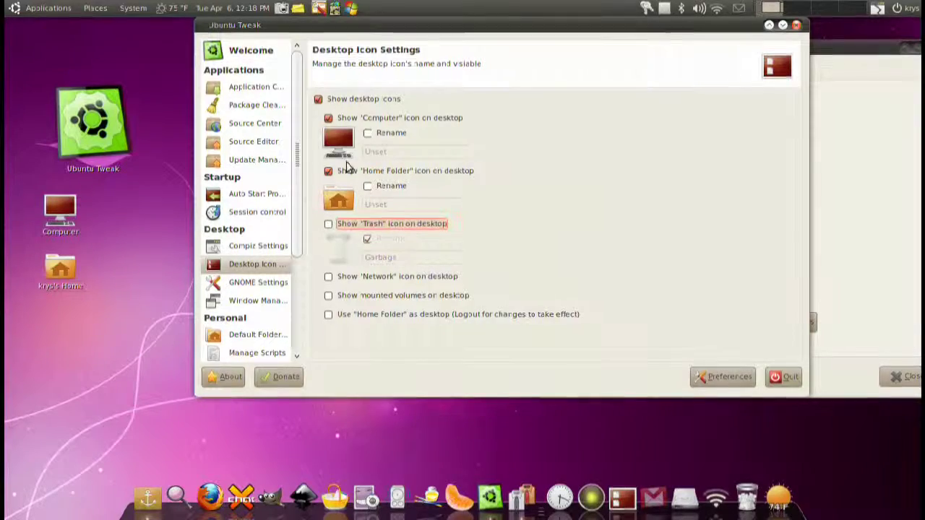
{"action": "left_click", "coordinate": [345, 172]}
{"action": "left_click", "coordinate": [340, 118]}
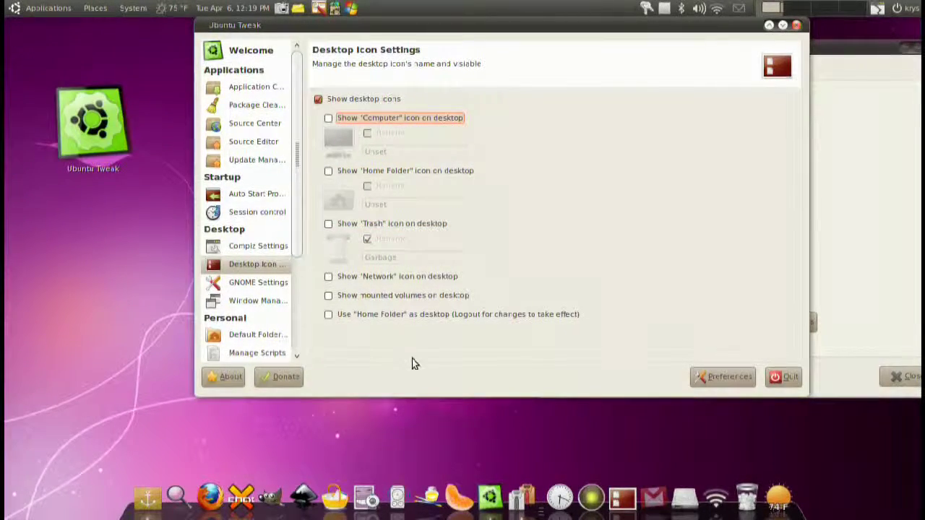
{"action": "left_click", "coordinate": [94, 8]}
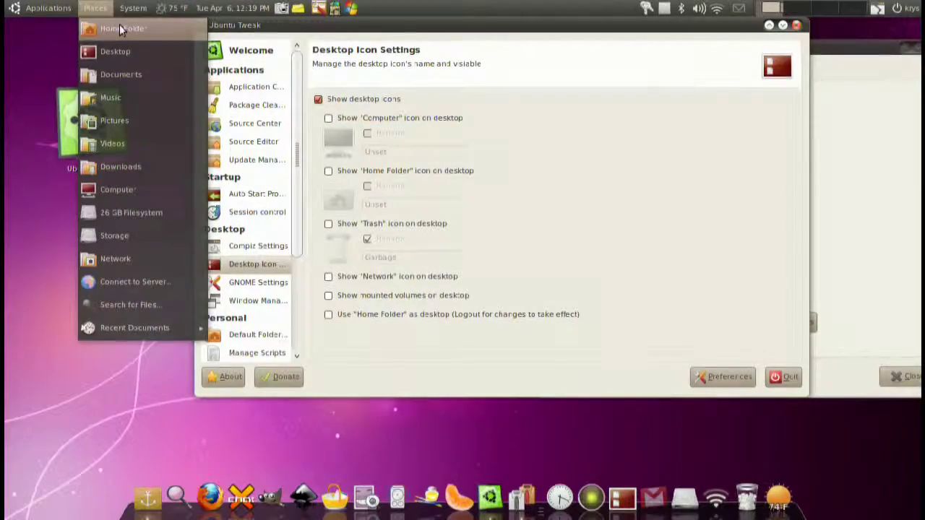
{"action": "left_click", "coordinate": [119, 24]}
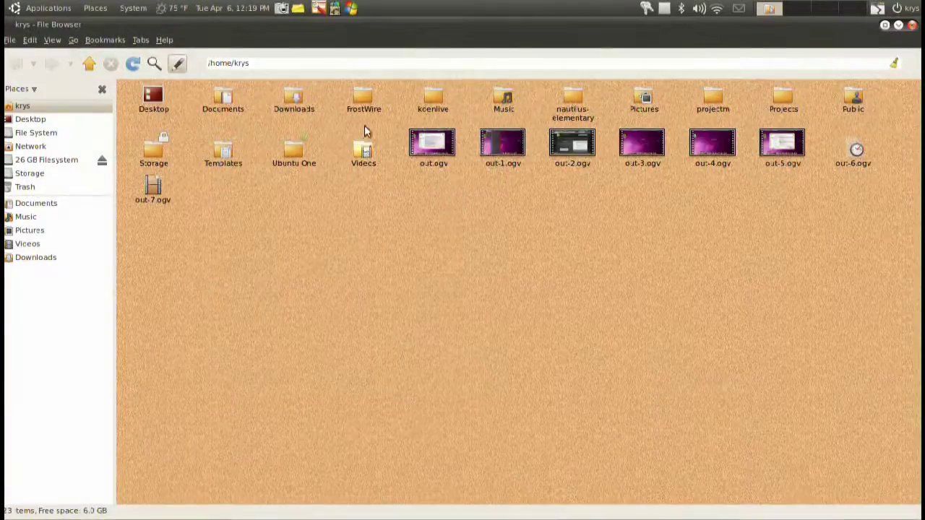
Select the Videos and kdenlive folders, then close the home folder window
{"action": "left_click", "coordinate": [363, 145]}
{"action": "left_click", "coordinate": [431, 101]}
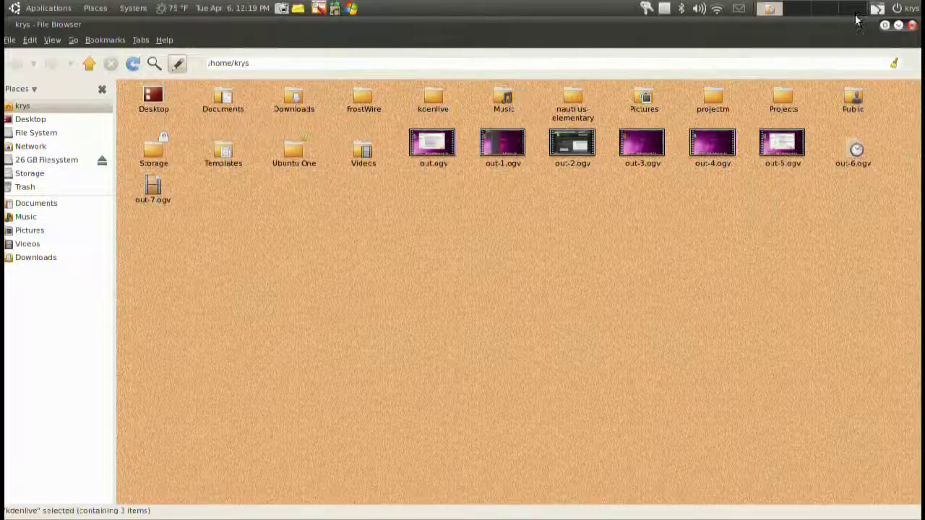
{"action": "left_click", "coordinate": [912, 24]}
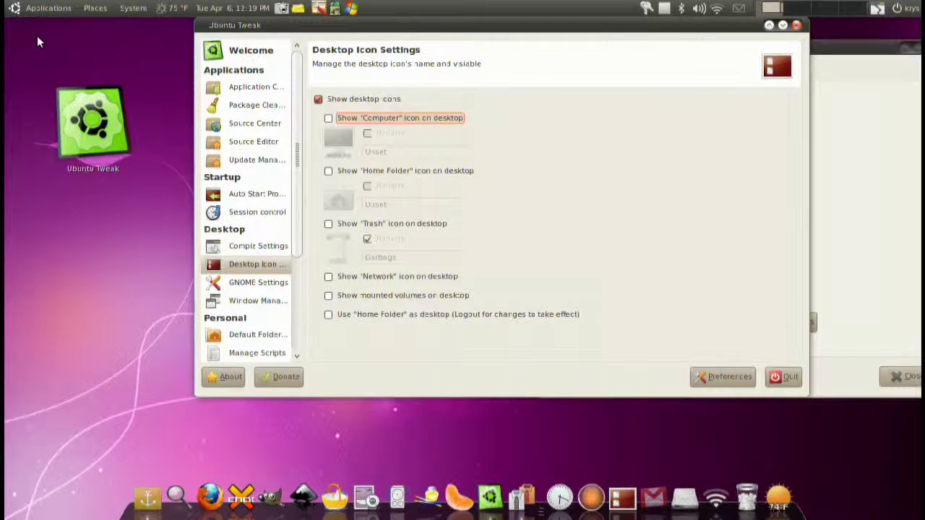
Select the Ubuntu Tweak desktop icon and switch Tweak to its GNOME Settings page
{"action": "left_click_drag", "start_coordinate": [17, 23], "coordinate": [832, 442]}
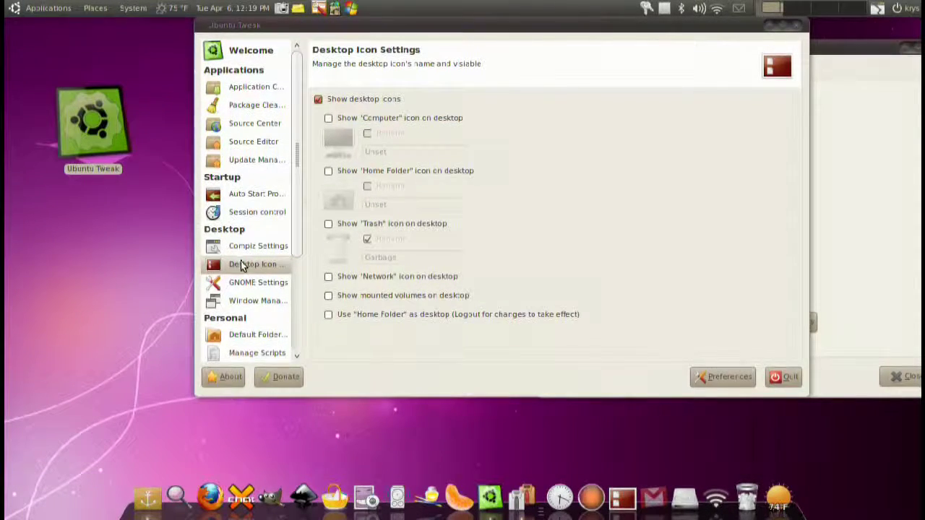
{"action": "left_click", "coordinate": [252, 283]}
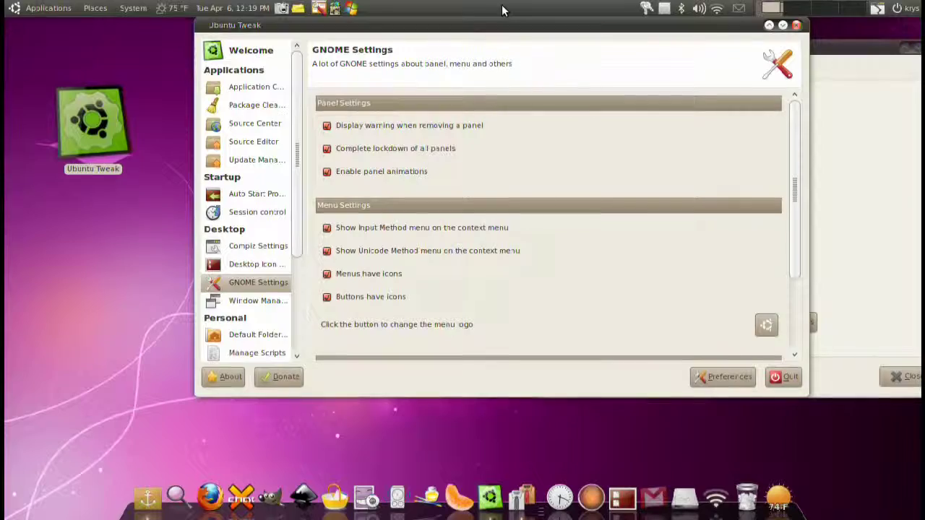
Turn complete lockdown of all panels off and back on, checking the top panel's menu
{"action": "left_click", "coordinate": [446, 149]}
{"action": "right_click", "coordinate": [508, 11]}
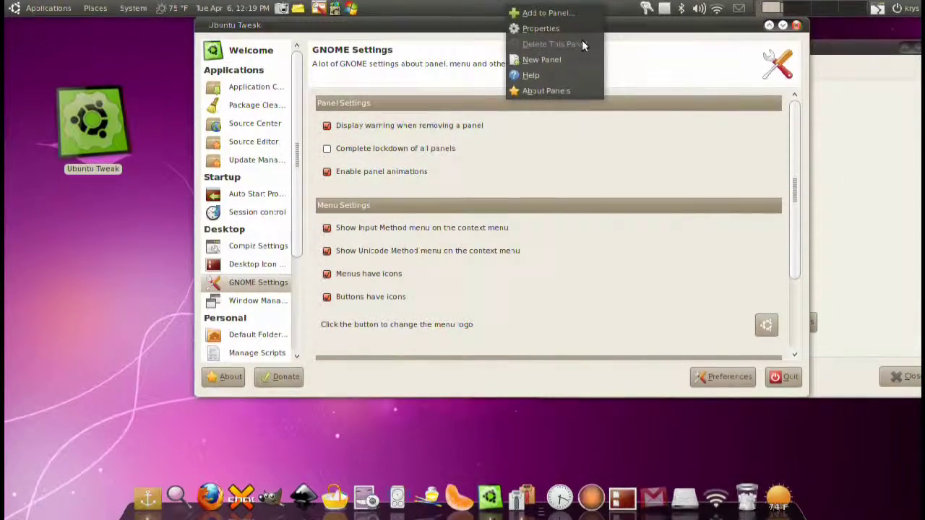
{"action": "left_click", "coordinate": [391, 150]}
{"action": "left_click", "coordinate": [391, 150]}
{"action": "right_click", "coordinate": [492, 10]}
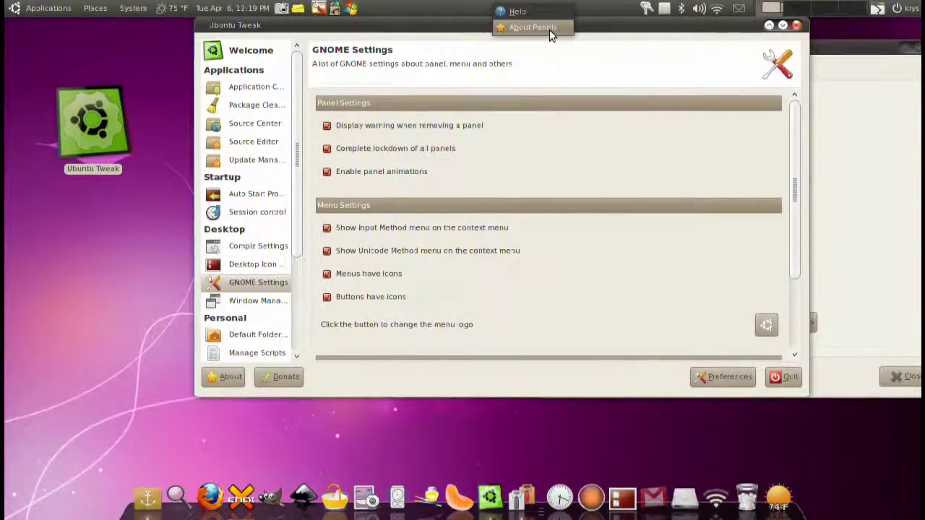
{"action": "left_click", "coordinate": [621, 8]}
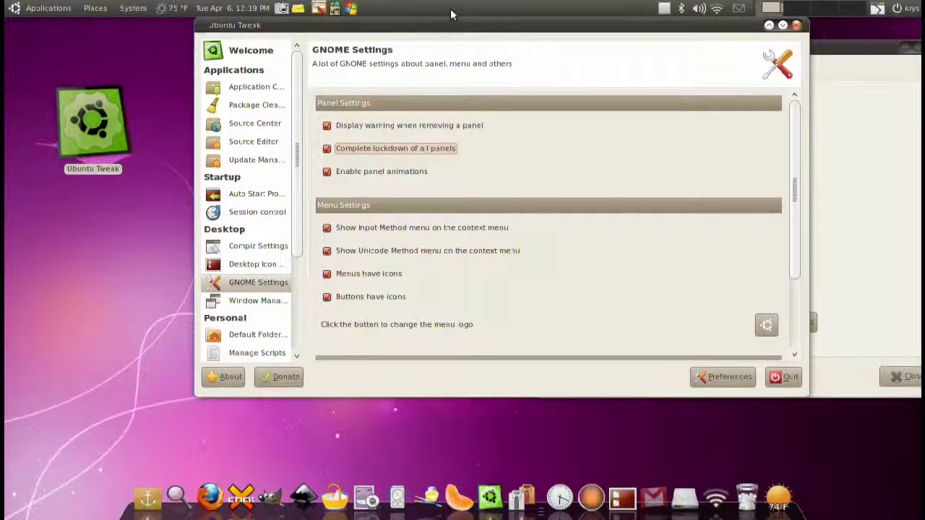
Scroll through the screensaver and history settings, then go to the Window Manager page, which fails
{"action": "left_click_drag", "start_coordinate": [456, 26], "coordinate": [446, 41]}
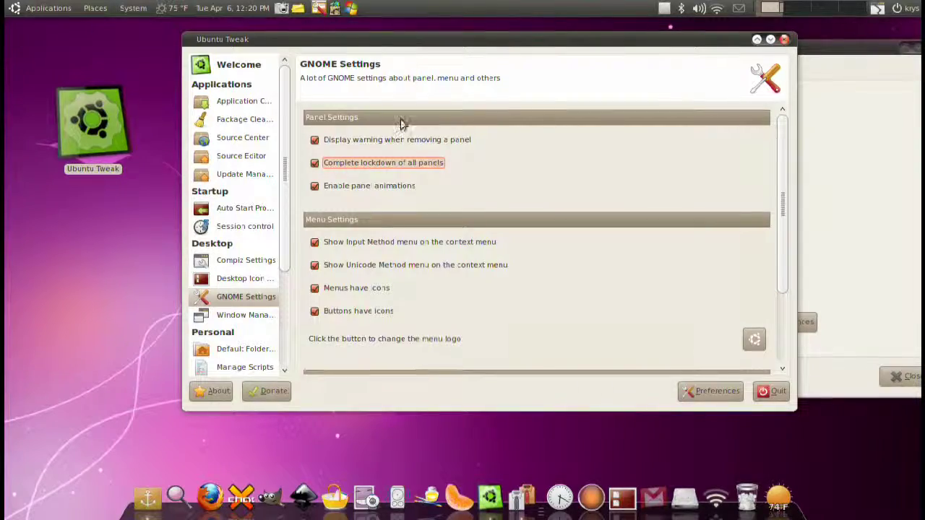
{"action": "scroll", "coordinate": [347, 260], "scroll_direction": "down", "scroll_amount": 2}
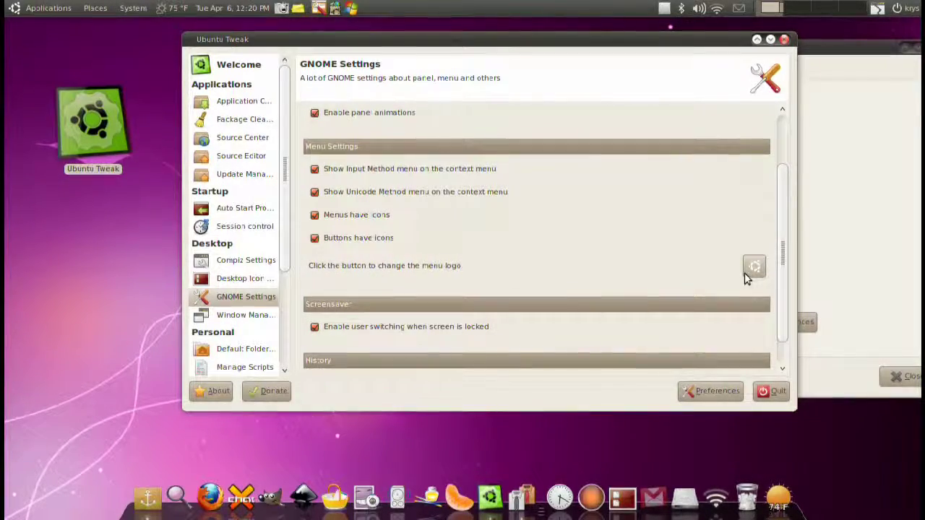
{"action": "left_click", "coordinate": [34, 9]}
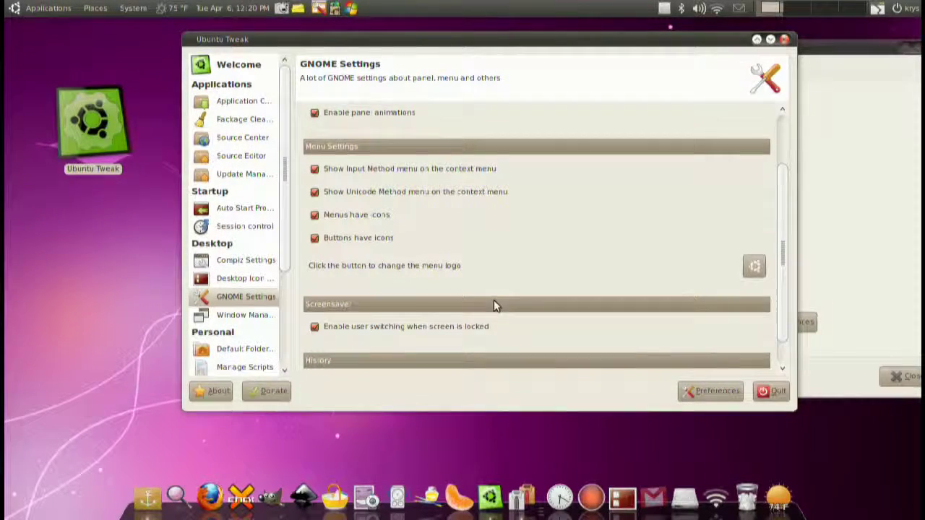
{"action": "scroll", "coordinate": [494, 306], "scroll_direction": "down", "scroll_amount": 1}
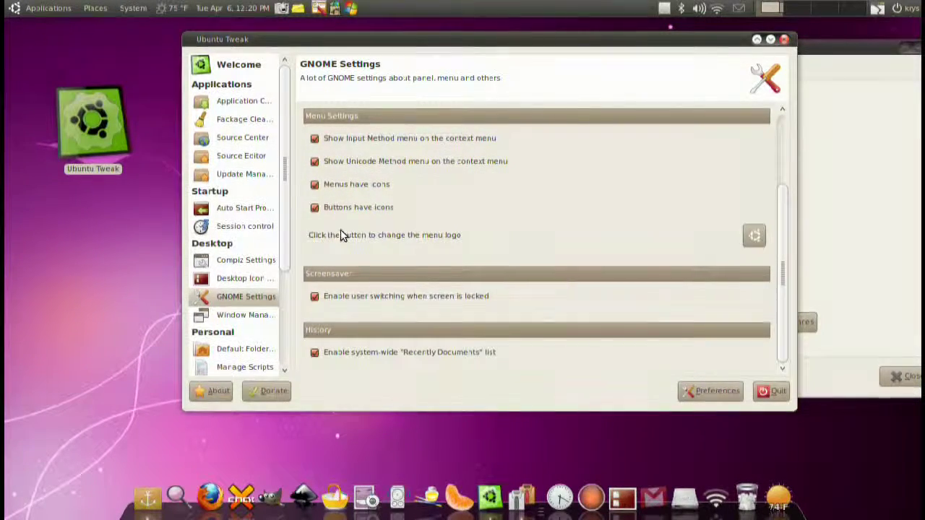
{"action": "left_click", "coordinate": [249, 315]}
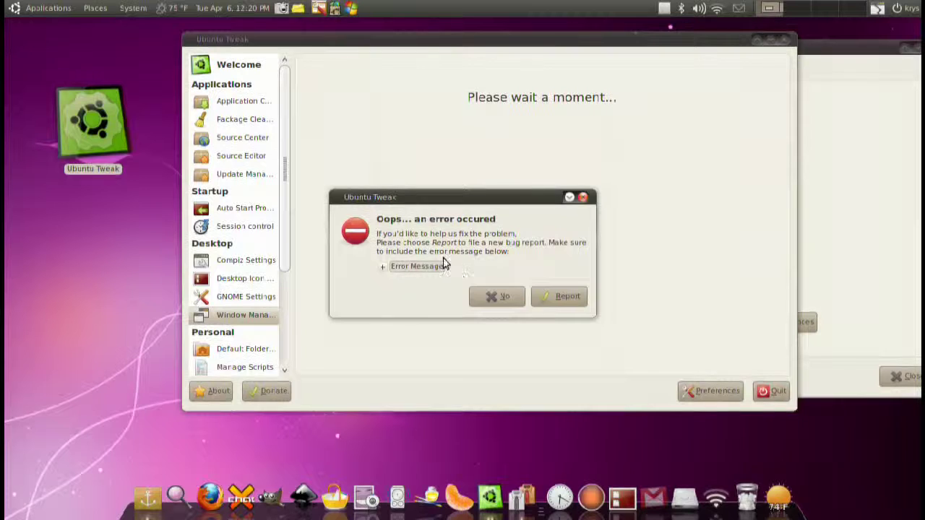
Decline the Window Manager error report and reposition the Ubuntu Tweak window
{"action": "left_click", "coordinate": [498, 296]}
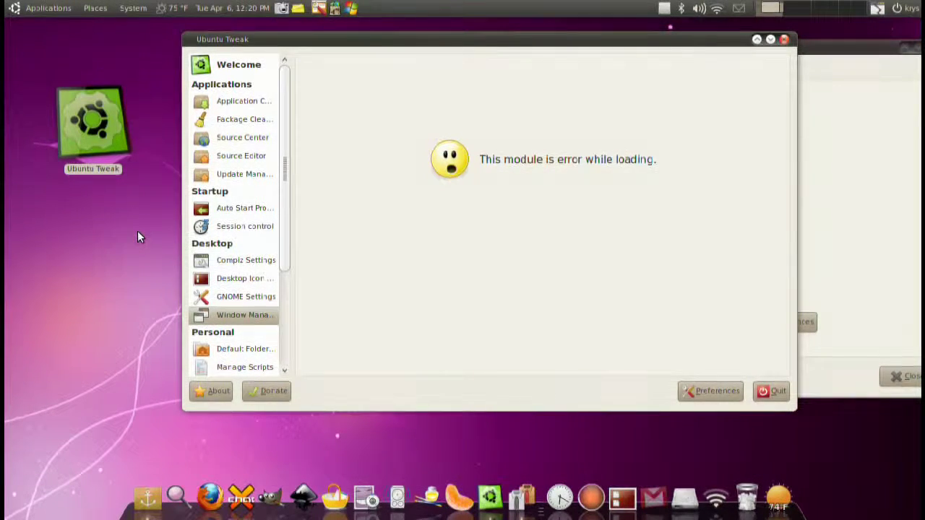
{"action": "left_click_drag", "start_coordinate": [476, 47], "coordinate": [456, 55]}
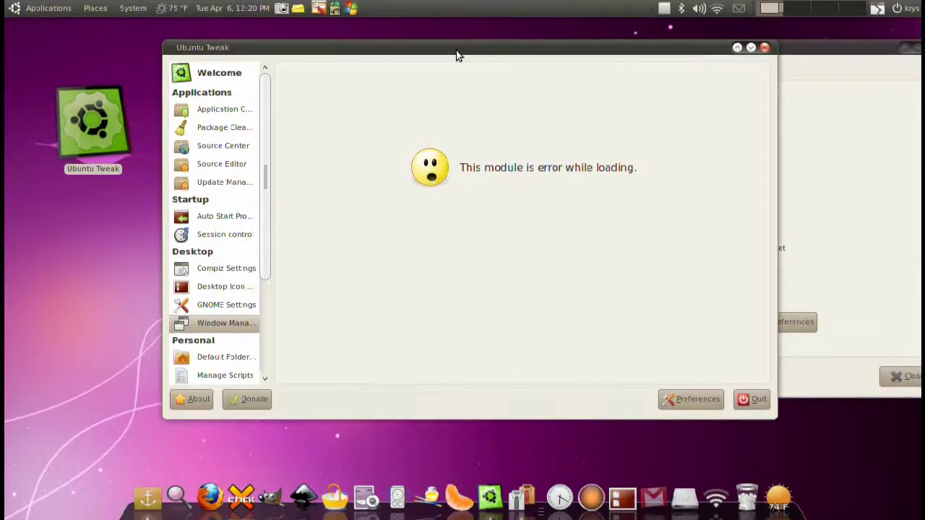
{"action": "left_click_drag", "start_coordinate": [456, 50], "coordinate": [457, 42]}
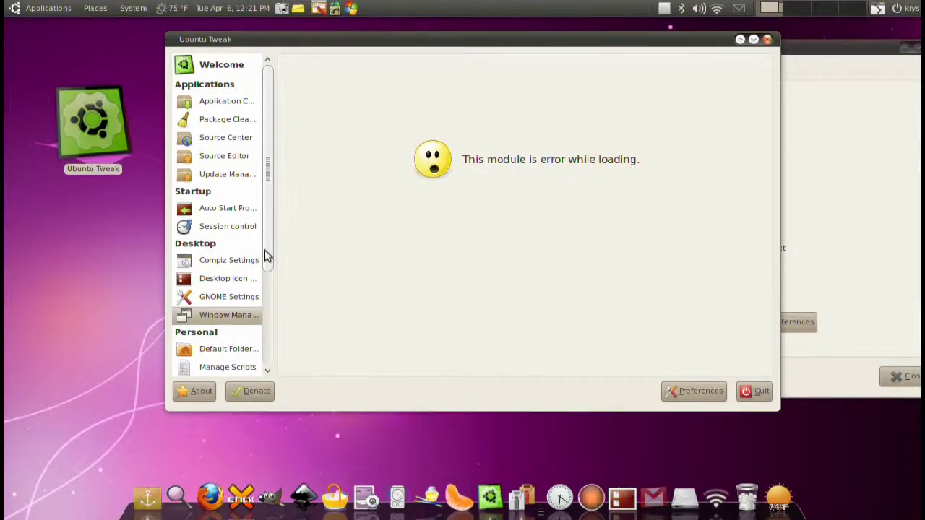
{"action": "scroll", "coordinate": [267, 260], "scroll_direction": "down", "scroll_amount": 5}
Browse Default Folder, Manage Scripts and Manage Templates, ending on Shortcut Commands
{"action": "left_click", "coordinate": [208, 219]}
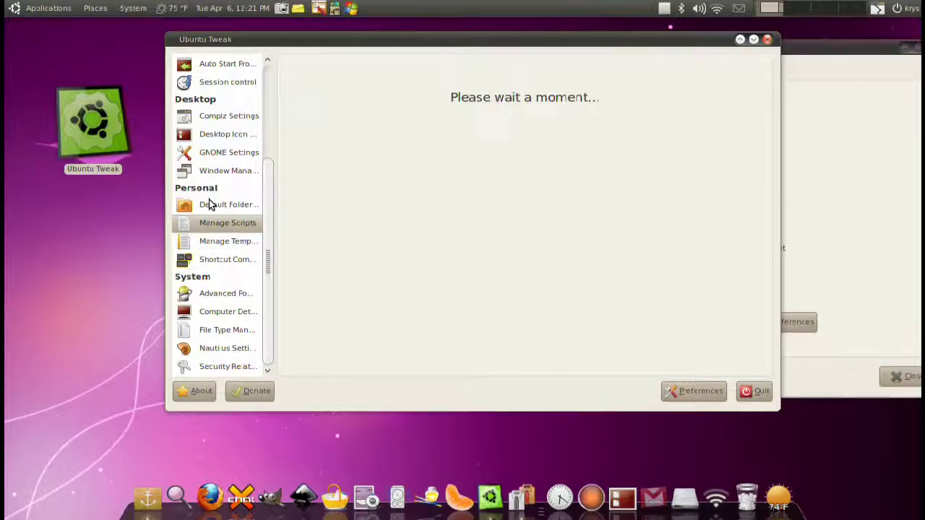
{"action": "left_click", "coordinate": [209, 204]}
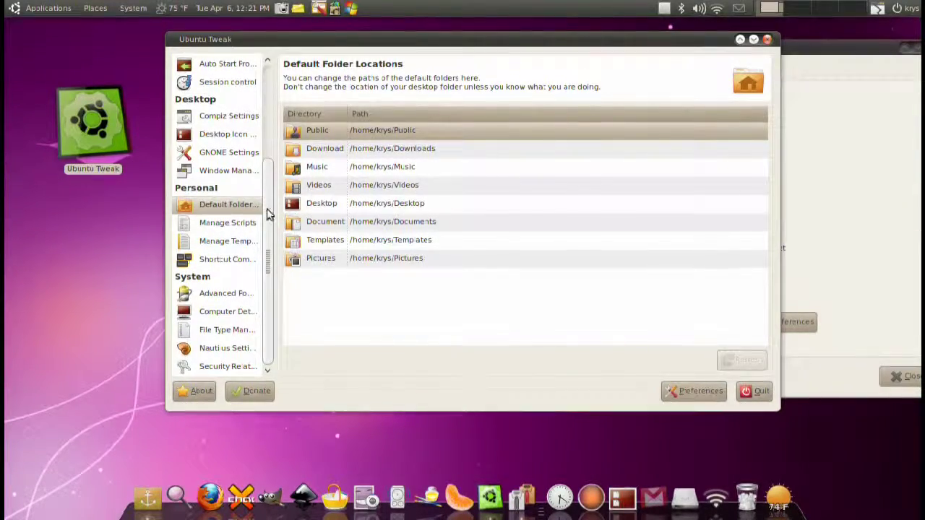
{"action": "left_click", "coordinate": [240, 229]}
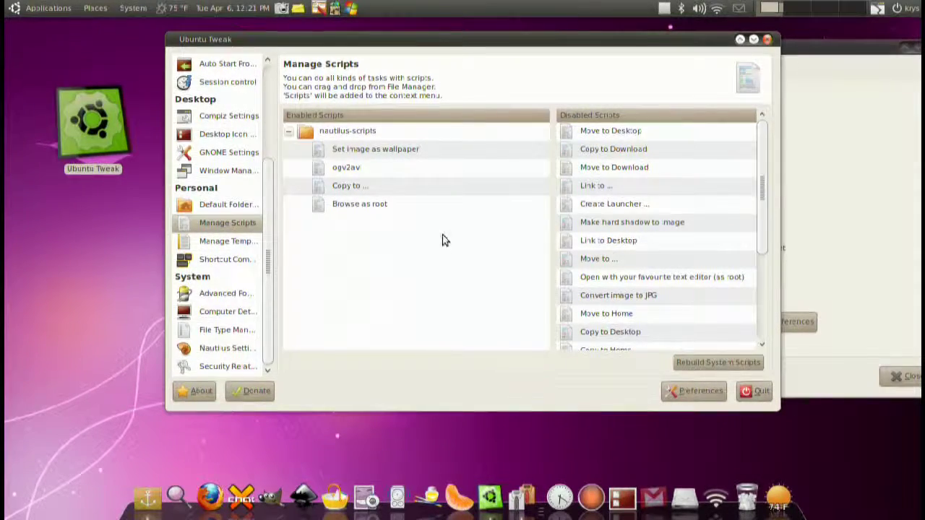
{"action": "scroll", "coordinate": [629, 292], "scroll_direction": "down", "scroll_amount": 4}
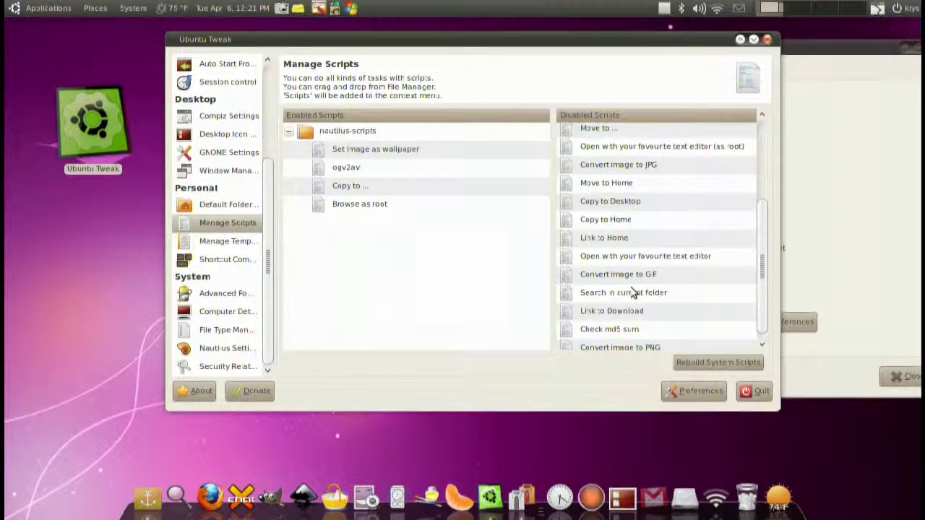
{"action": "left_click", "coordinate": [223, 243]}
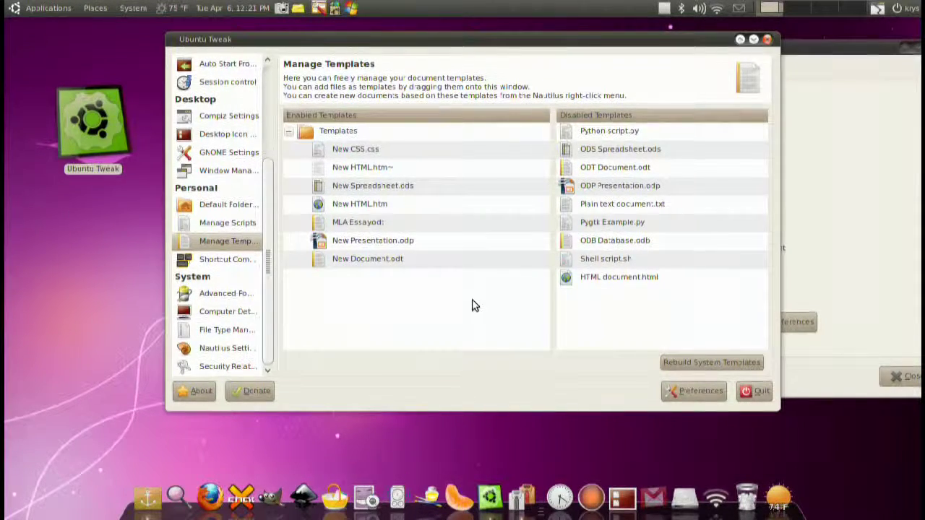
{"action": "left_click", "coordinate": [185, 260]}
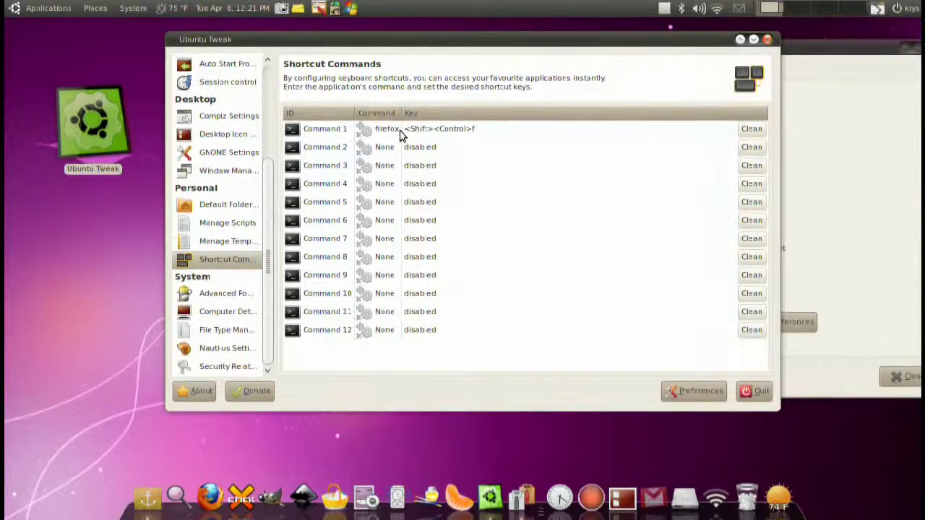
Select Command 1 and re-record its firefox shortcut as Ctrl+Shift+F, keeping the binding unchanged
{"action": "left_click", "coordinate": [336, 131]}
{"action": "left_click", "coordinate": [337, 334]}
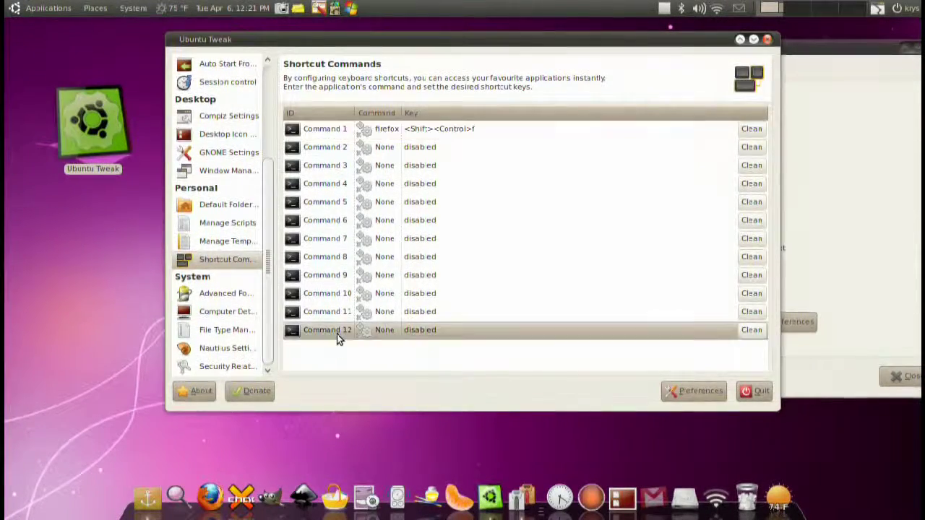
{"action": "left_click", "coordinate": [329, 128]}
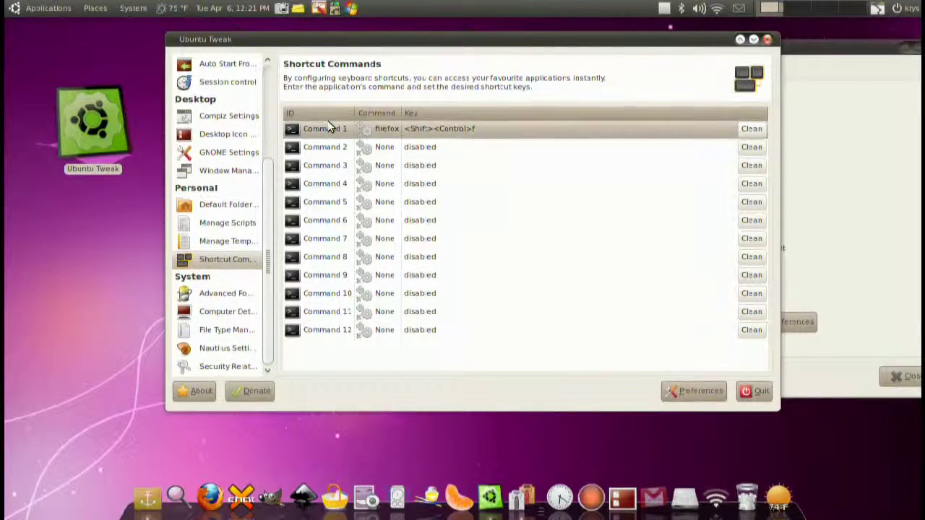
{"action": "left_click", "coordinate": [387, 132]}
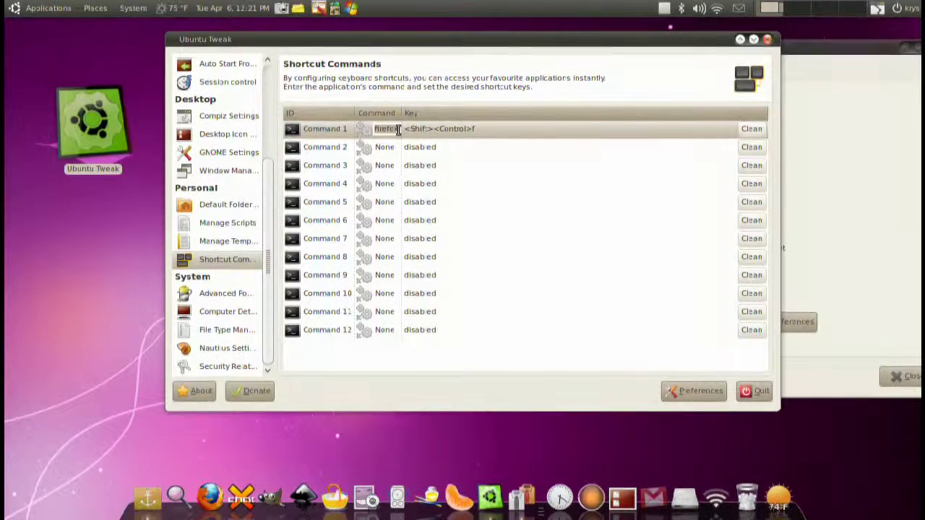
{"action": "left_click", "coordinate": [497, 130]}
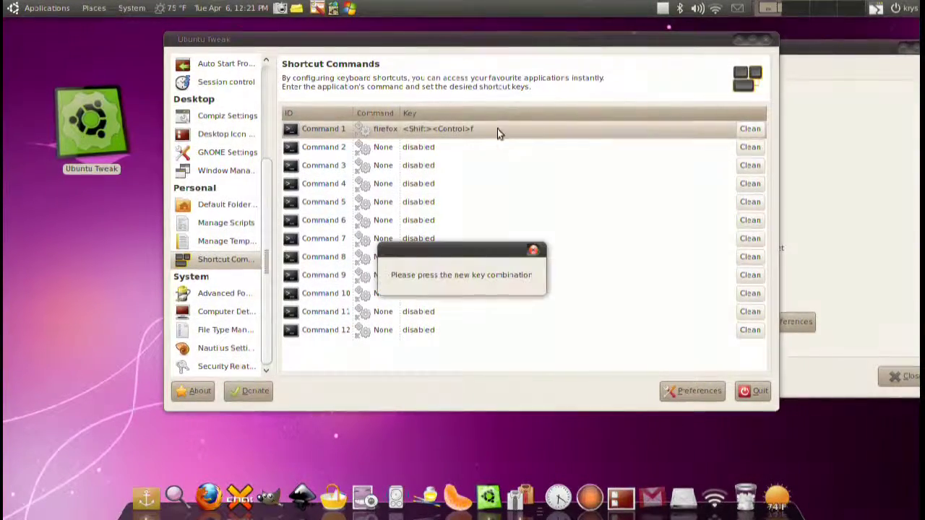
{"action": "key", "text": "ctrl+shift+f"}
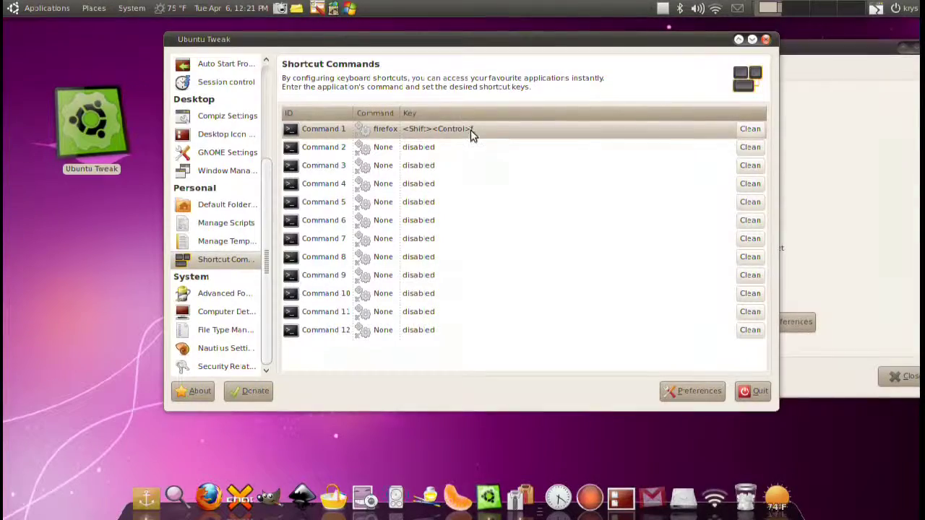
Browse Advanced Power, Computer Details, File Type Manager and Nautilus Settings (thumbnail size 96), ending on Security Related
{"action": "left_click", "coordinate": [240, 297]}
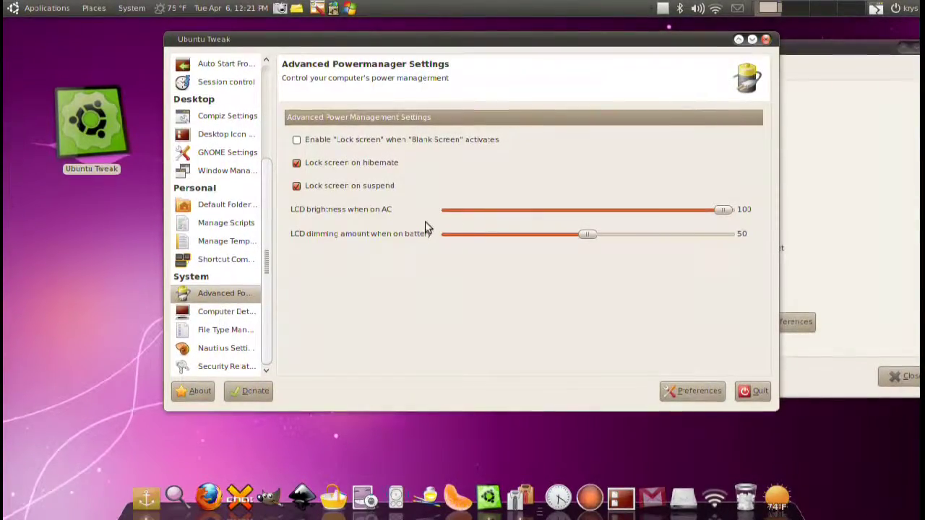
{"action": "left_click", "coordinate": [231, 313]}
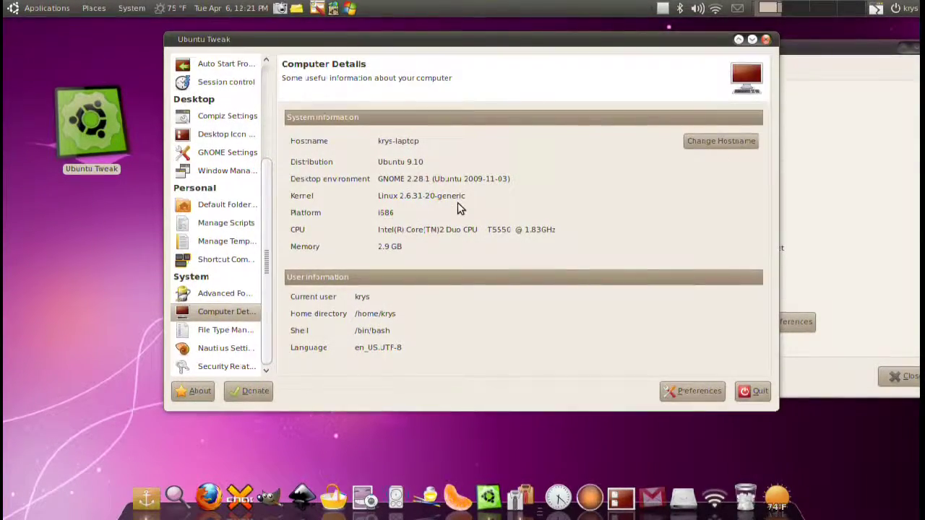
{"action": "left_click", "coordinate": [245, 329]}
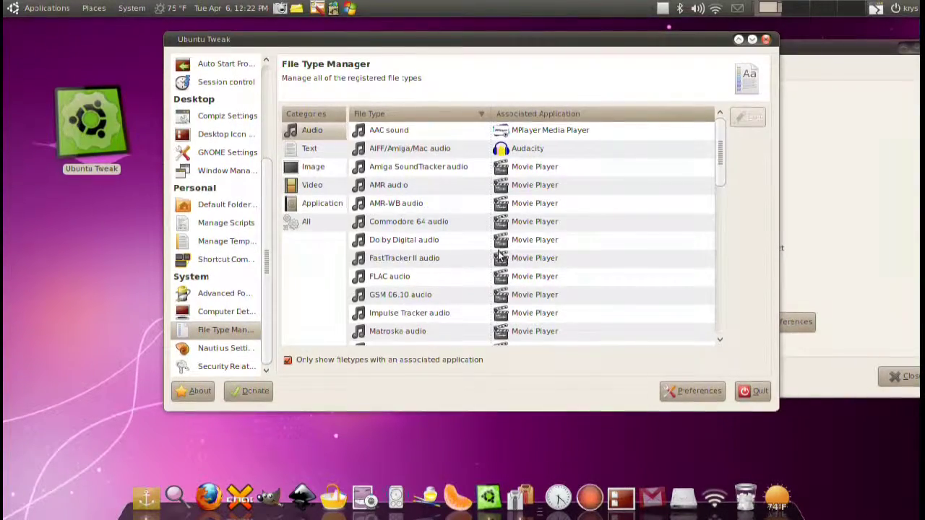
{"action": "left_click", "coordinate": [235, 350]}
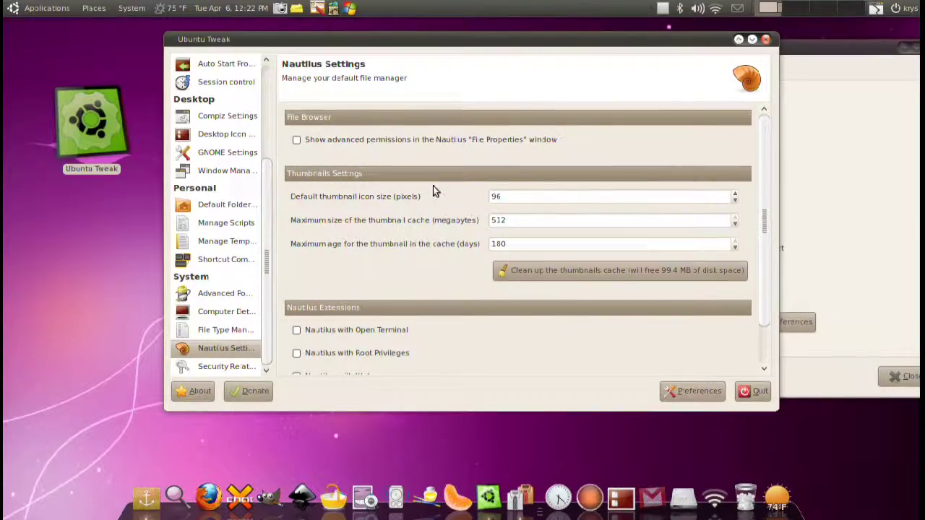
{"action": "double_click", "coordinate": [585, 196]}
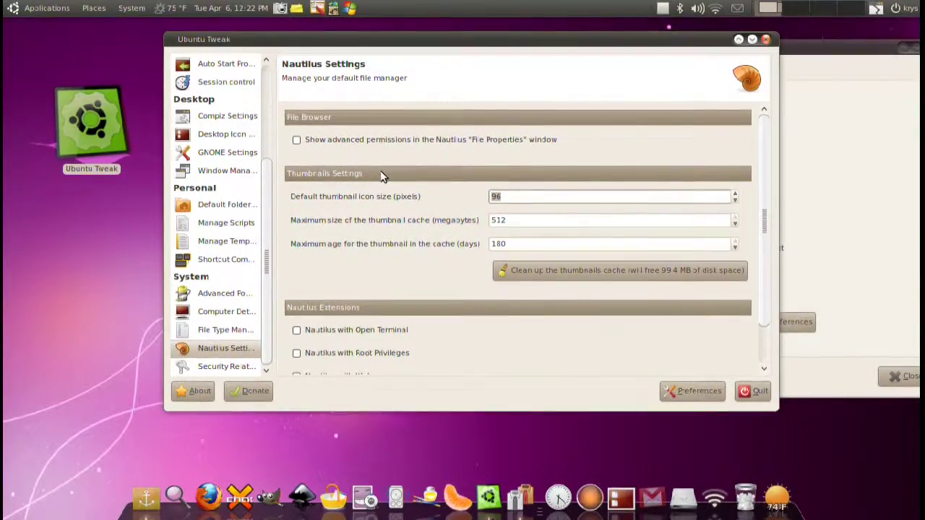
{"action": "scroll", "coordinate": [379, 179], "scroll_direction": "down", "scroll_amount": 1}
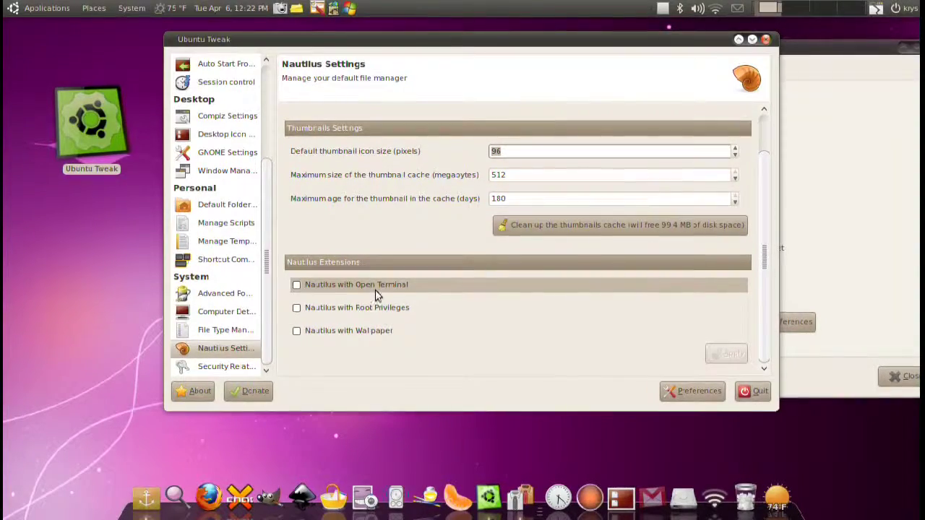
{"action": "left_click", "coordinate": [244, 368]}
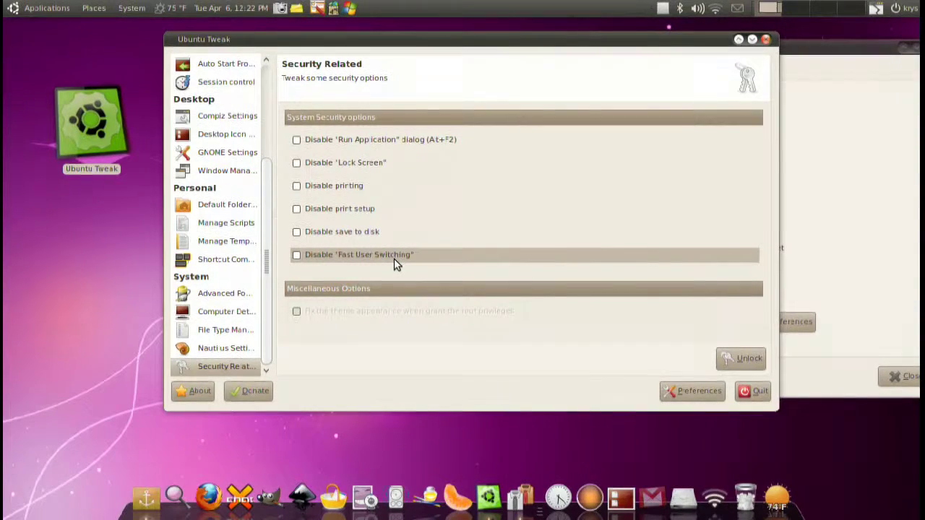
Review the six unticked Security Related options and quit Ubuntu Tweak
{"action": "left_click", "coordinate": [828, 384]}
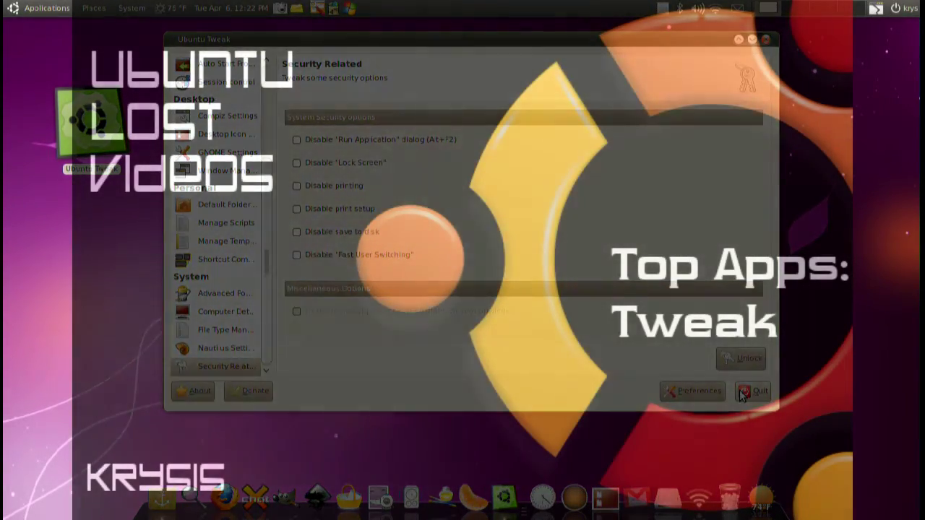
{"action": "left_click", "coordinate": [752, 391]}
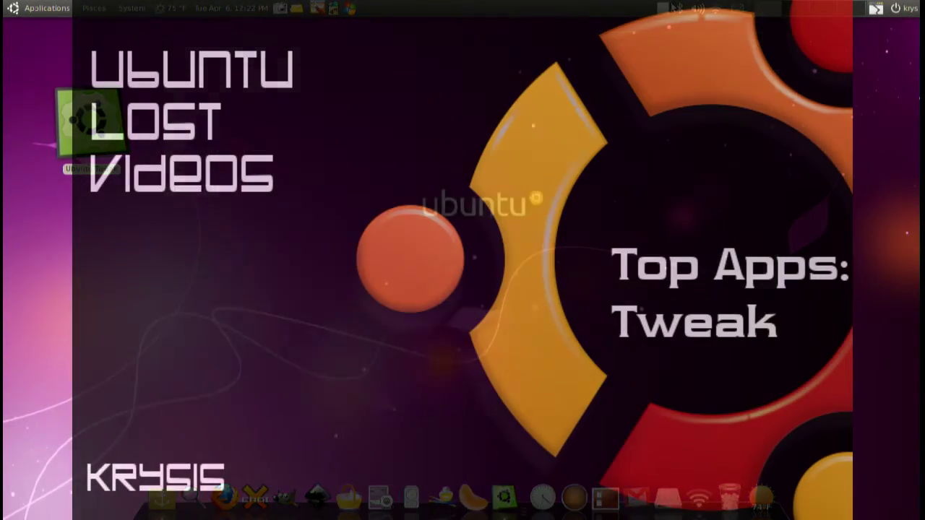